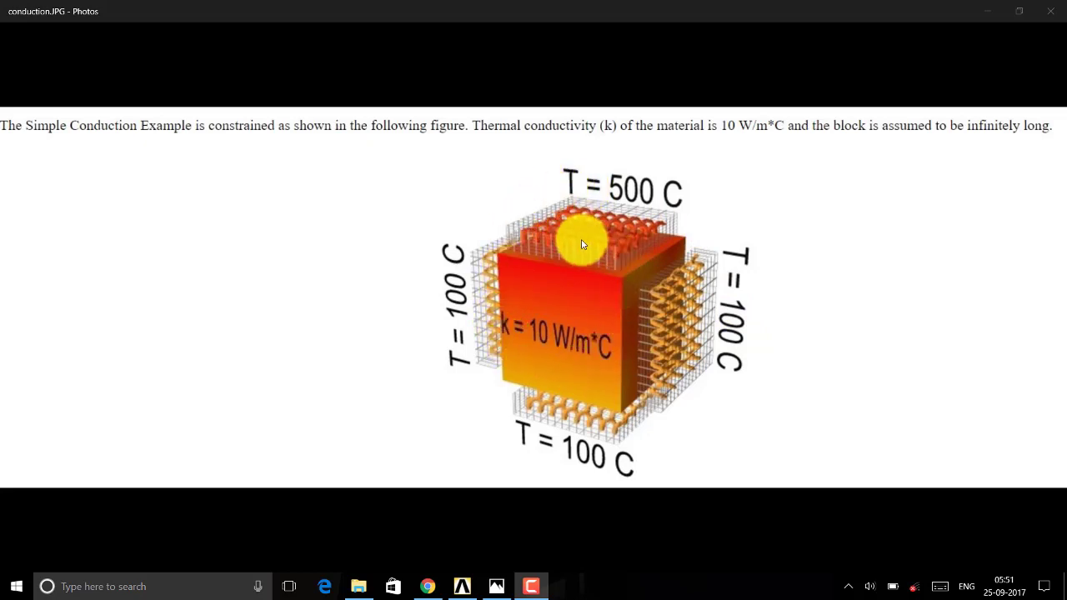
Step: Bring the ANSYS Product Launcher with the Simple Conduction job in front of the Photos figure
{"action": "left_click", "coordinate": [462, 586]}
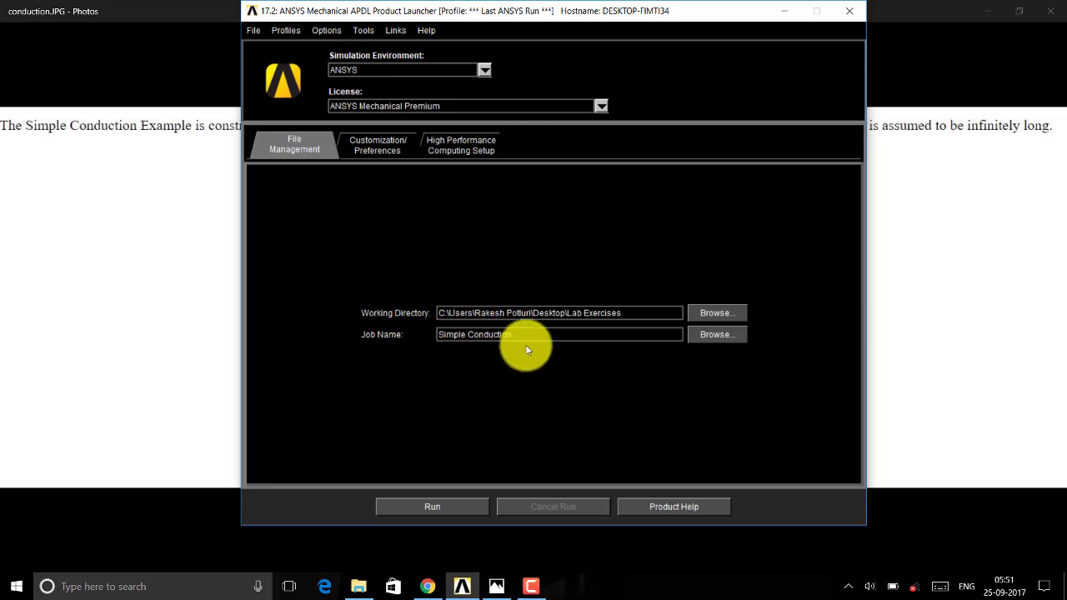
Step: Run the launcher to start the Simple Conduction ANSYS Mechanical APDL session
{"action": "left_click", "coordinate": [462, 504]}
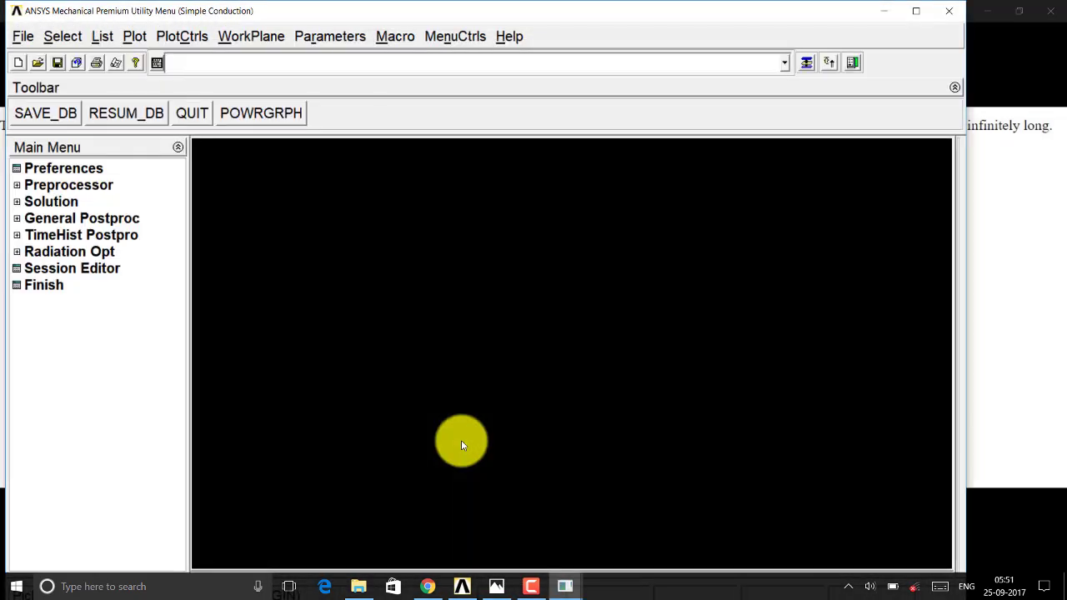
Step: Maximize the ANSYS window and set Preferences to the Thermal discipline only
{"action": "left_click", "coordinate": [918, 12]}
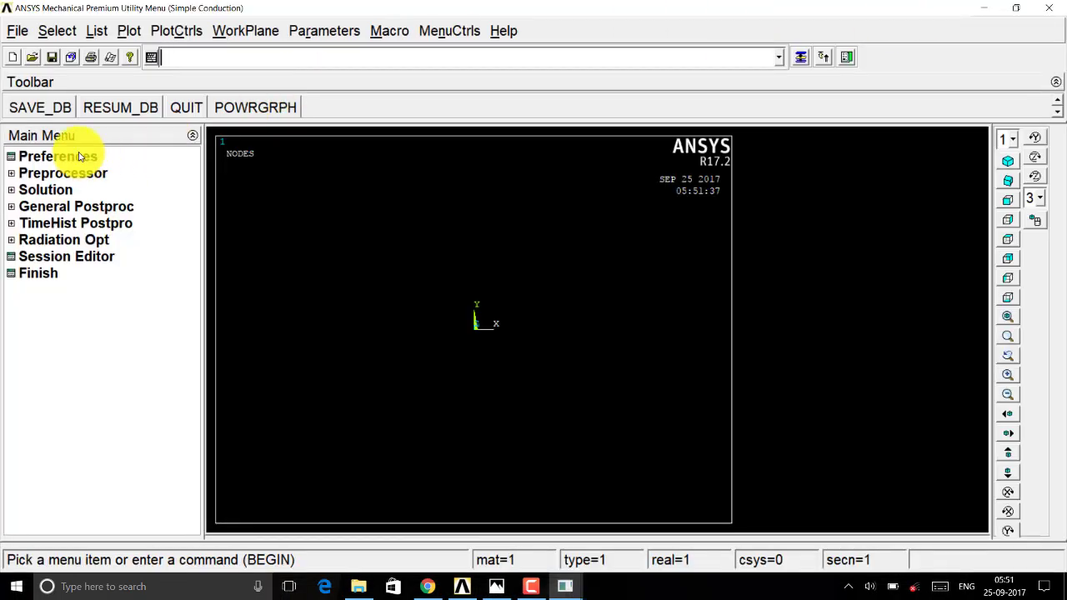
{"action": "left_click", "coordinate": [59, 156]}
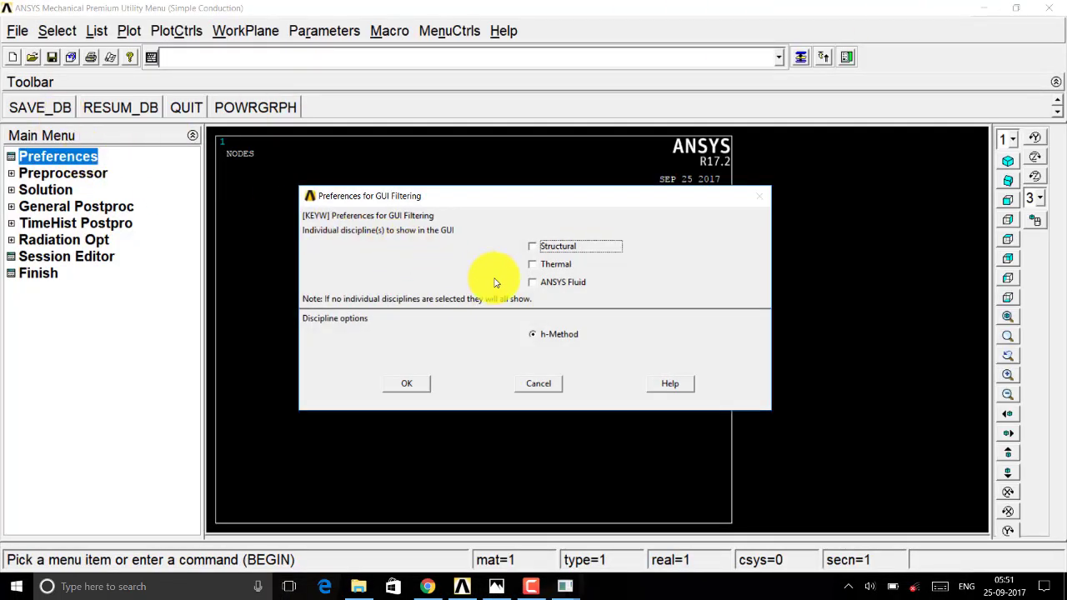
{"action": "left_click", "coordinate": [533, 264]}
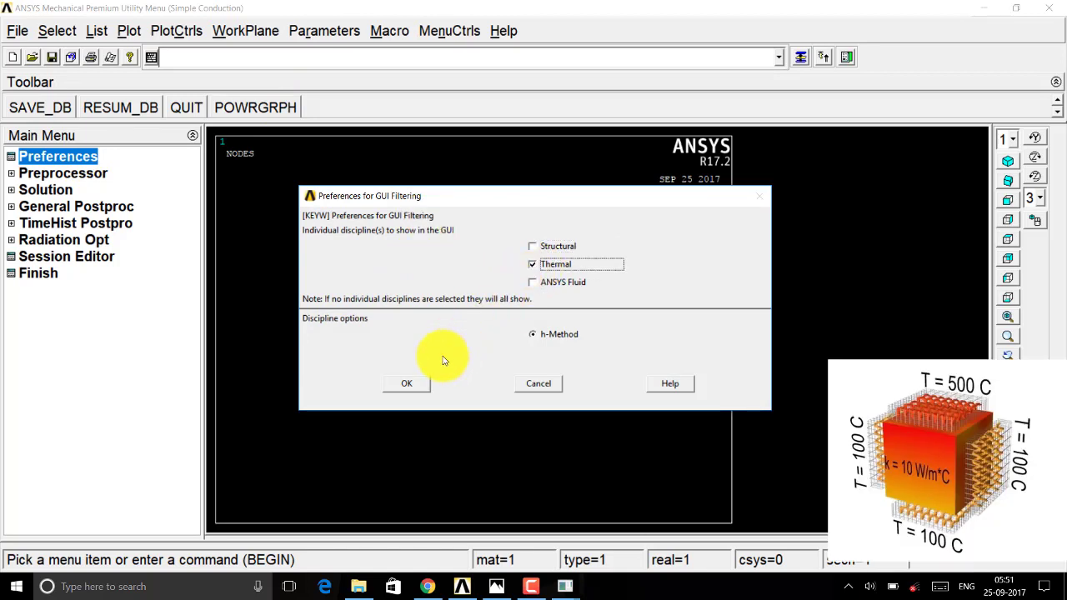
{"action": "left_click", "coordinate": [423, 383]}
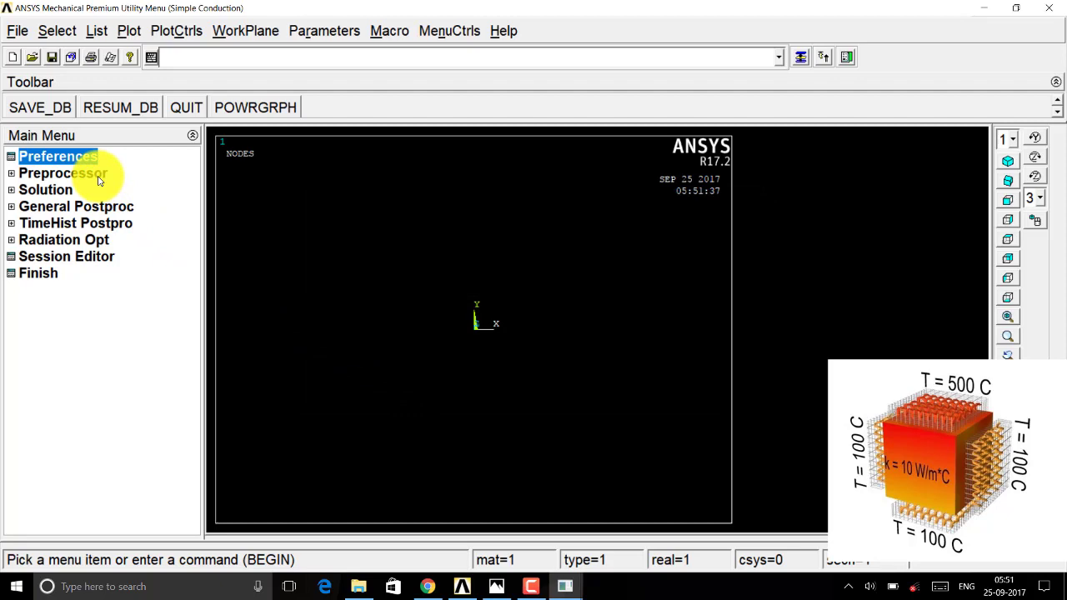
Step: Add element type 1 as Solid Quad 4node 55 (PLANE55) and close the Element Types list
{"action": "left_click", "coordinate": [98, 175]}
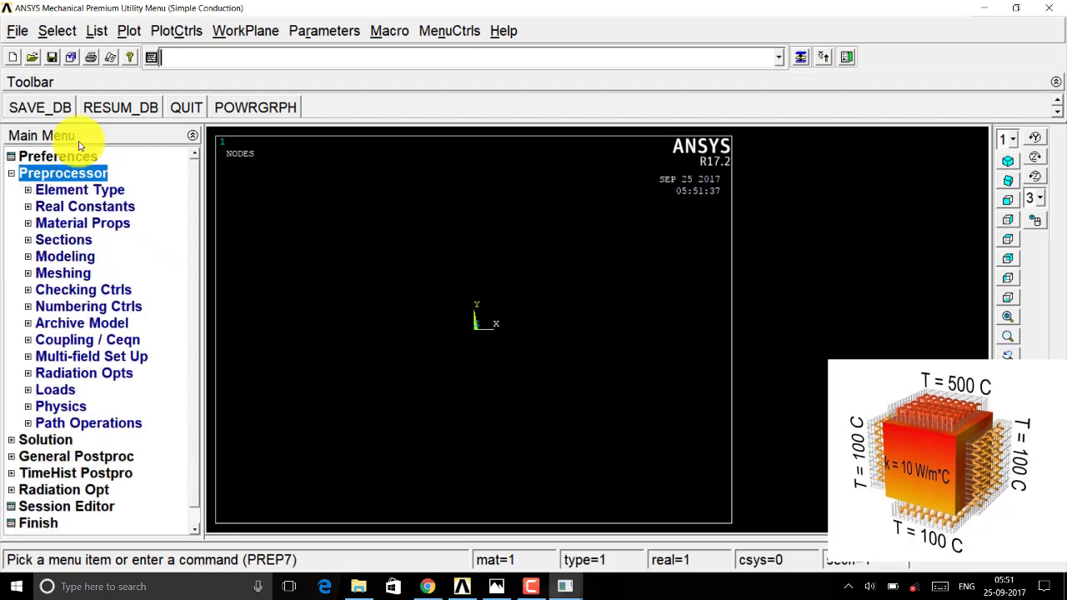
{"action": "left_click", "coordinate": [98, 191]}
{"action": "left_click", "coordinate": [108, 206]}
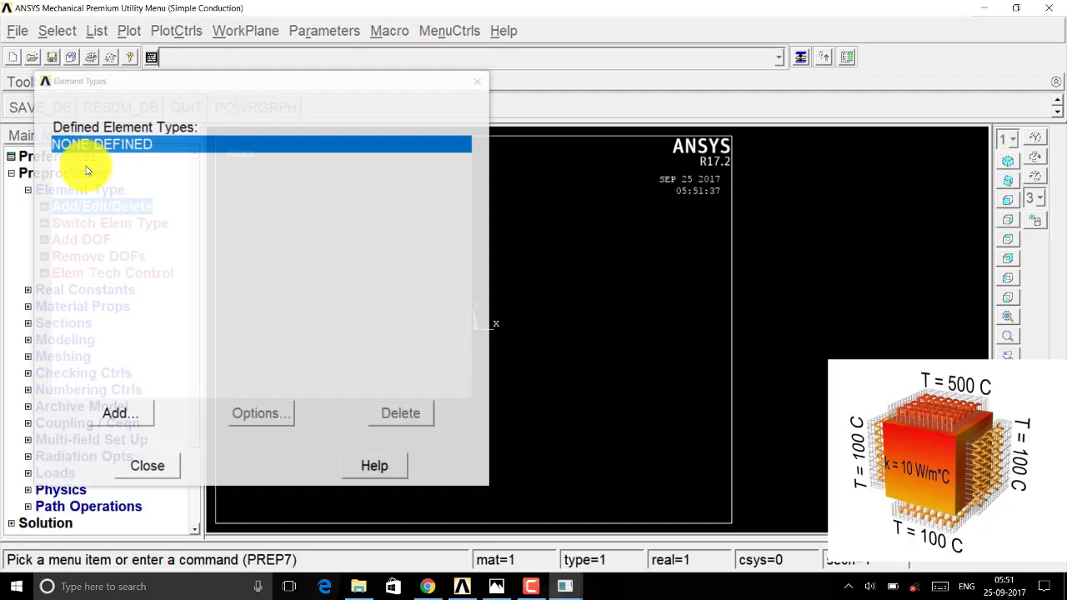
{"action": "left_click", "coordinate": [116, 422]}
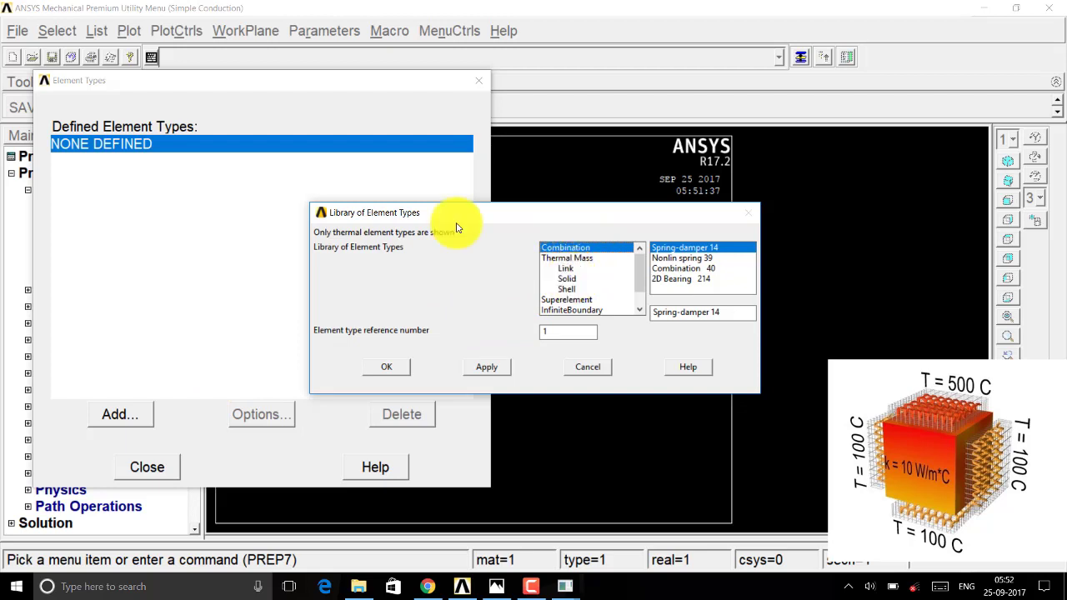
{"action": "left_click", "coordinate": [567, 278]}
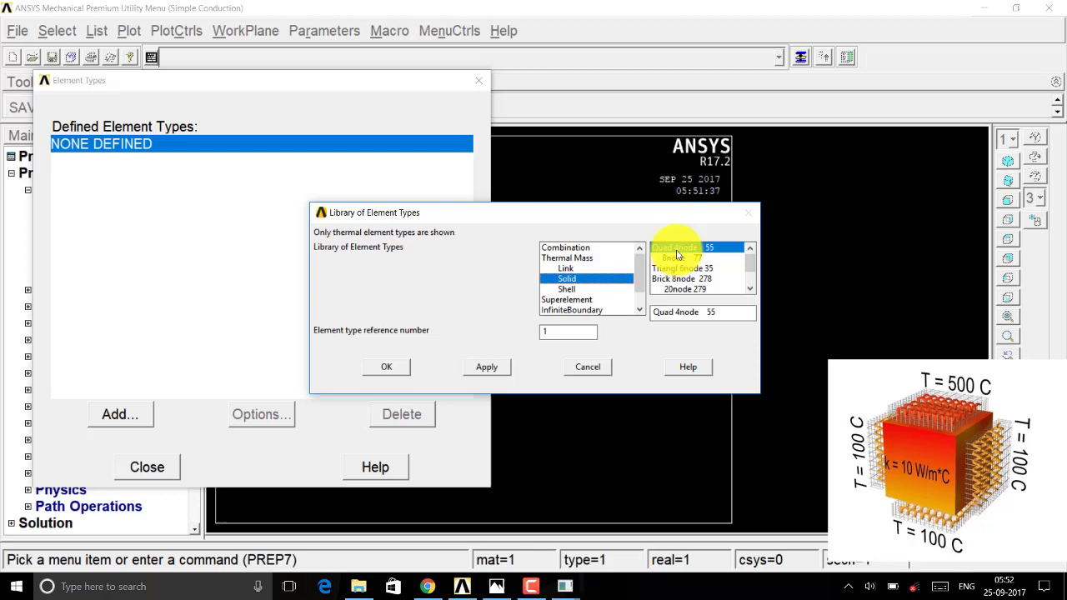
{"action": "left_click", "coordinate": [409, 376]}
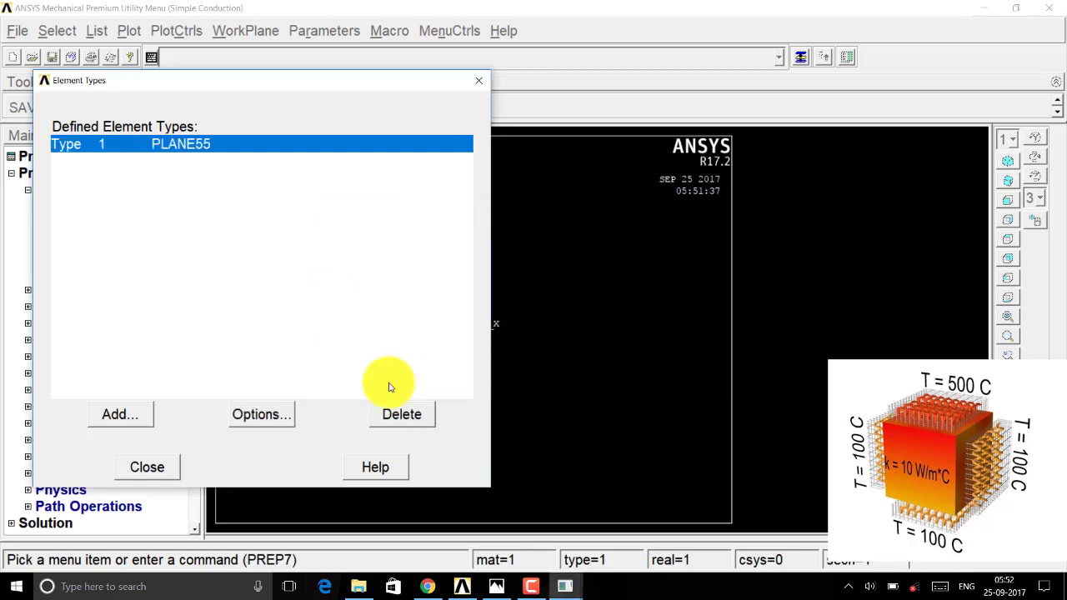
{"action": "left_click", "coordinate": [171, 465]}
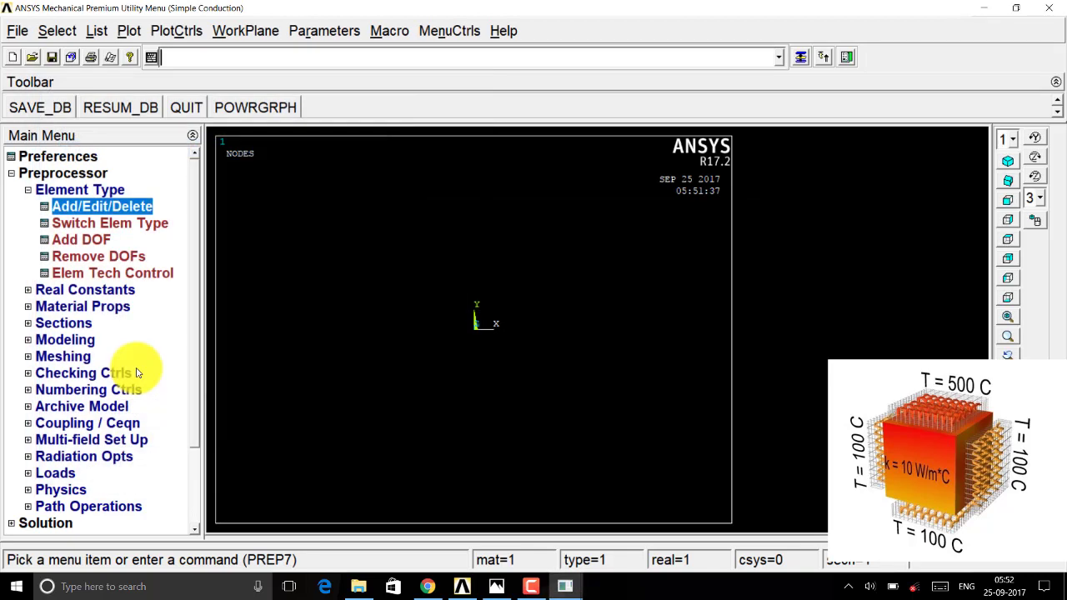
Step: In Material Models, enter isotropic conductivity KXX = 10 for material 1, then exit
{"action": "left_click", "coordinate": [114, 309]}
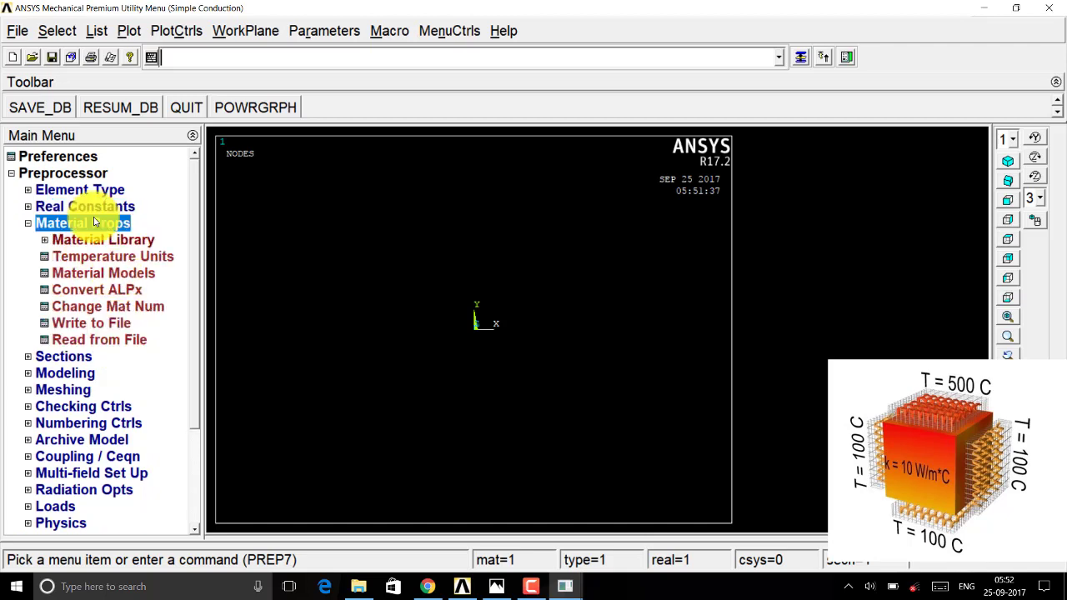
{"action": "left_click", "coordinate": [117, 273]}
{"action": "double_click", "coordinate": [575, 275]}
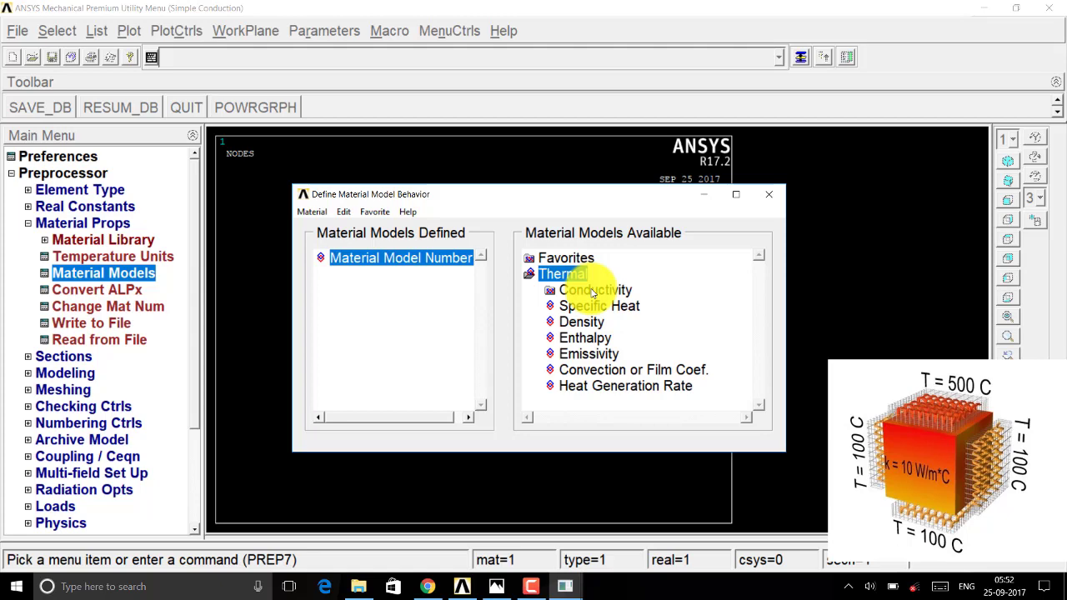
{"action": "double_click", "coordinate": [594, 290]}
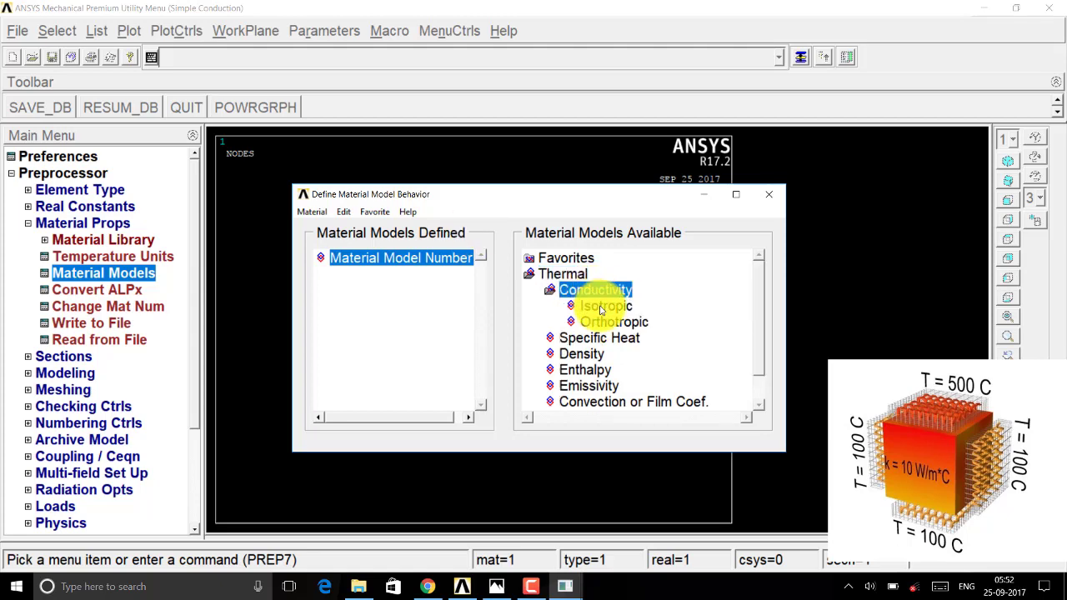
{"action": "double_click", "coordinate": [600, 307]}
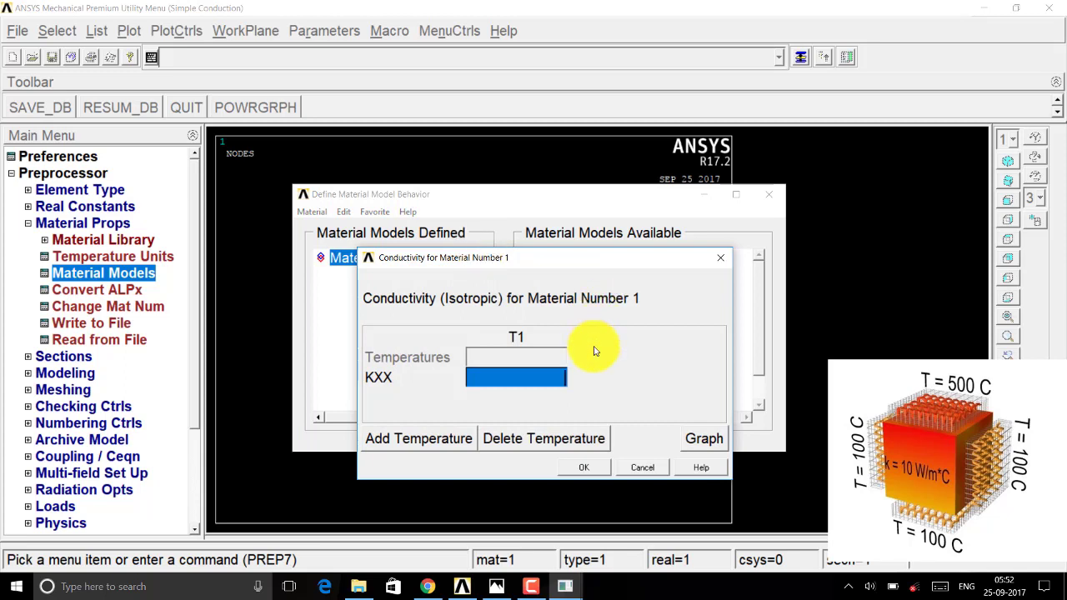
{"action": "type", "text": "10"}
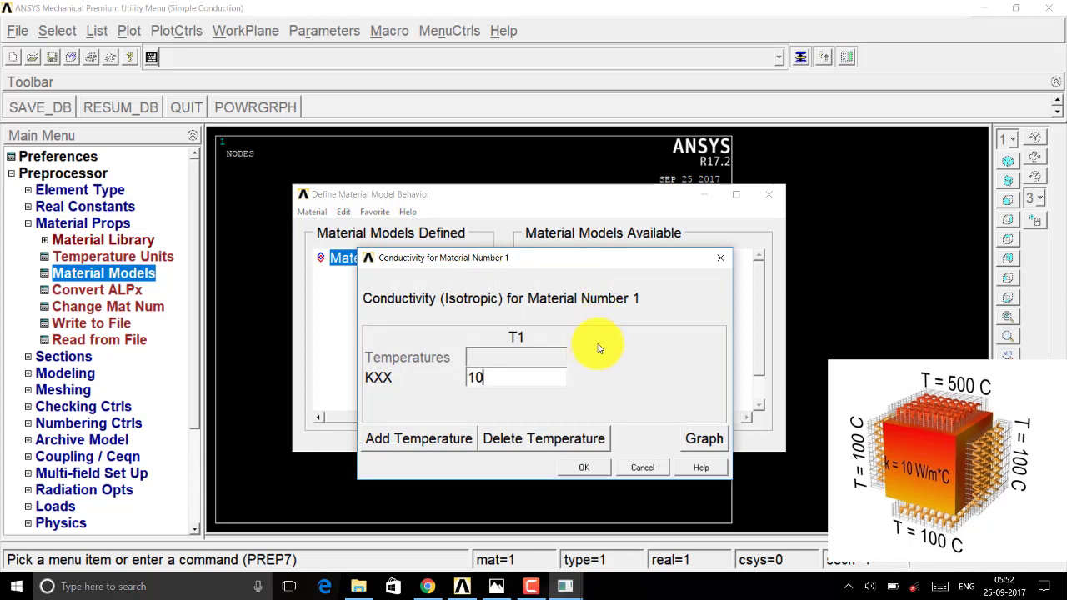
{"action": "left_click", "coordinate": [592, 467]}
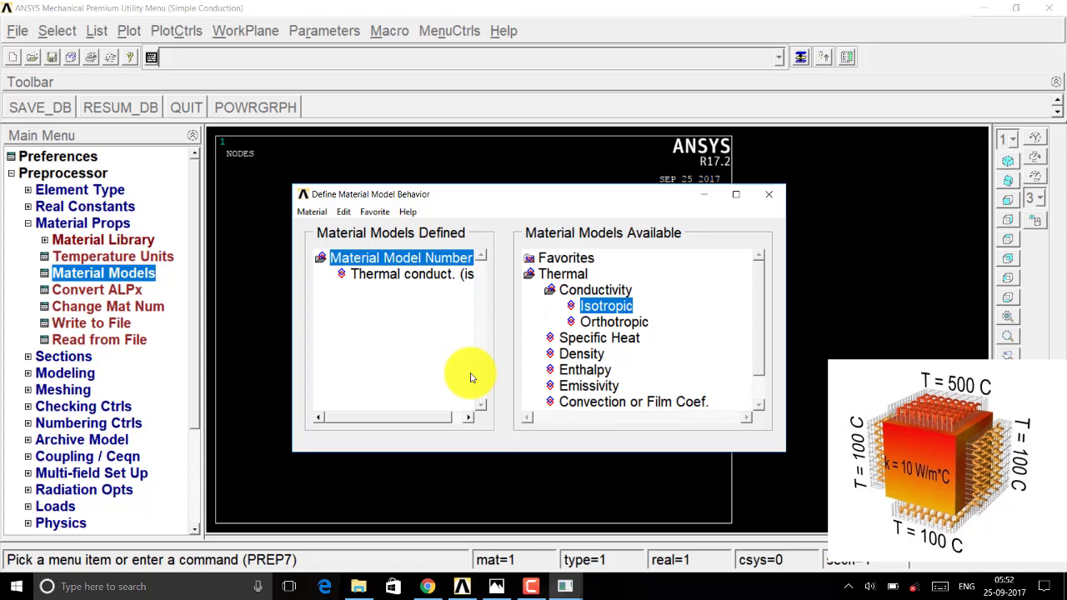
{"action": "left_click", "coordinate": [311, 212]}
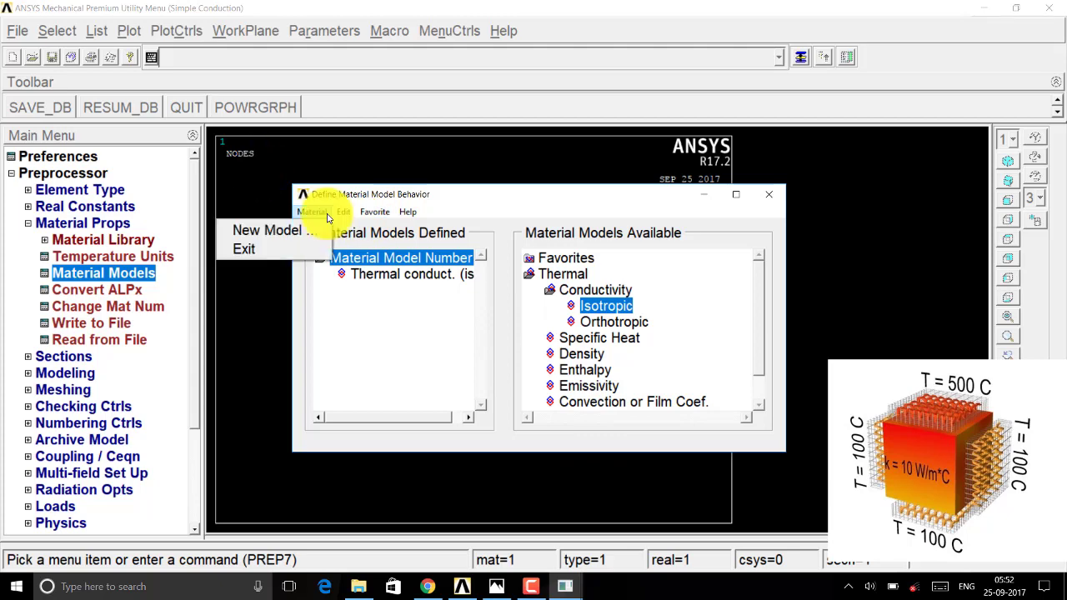
{"action": "left_click", "coordinate": [284, 248]}
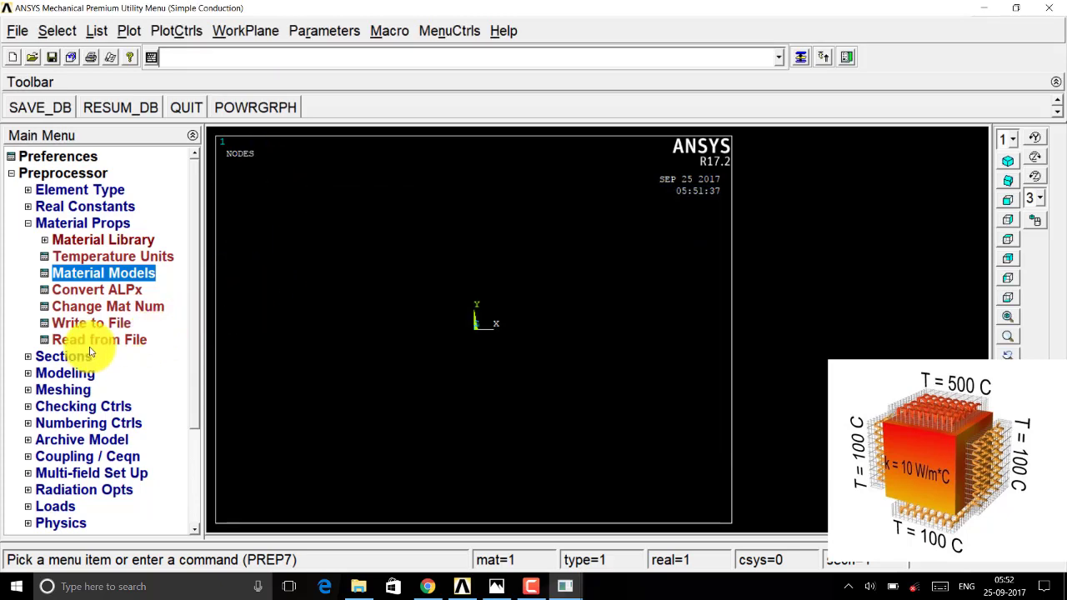
Step: Create a rectangle by two corners at WP (0, 0) with width 1 and height 1
{"action": "left_click", "coordinate": [72, 373]}
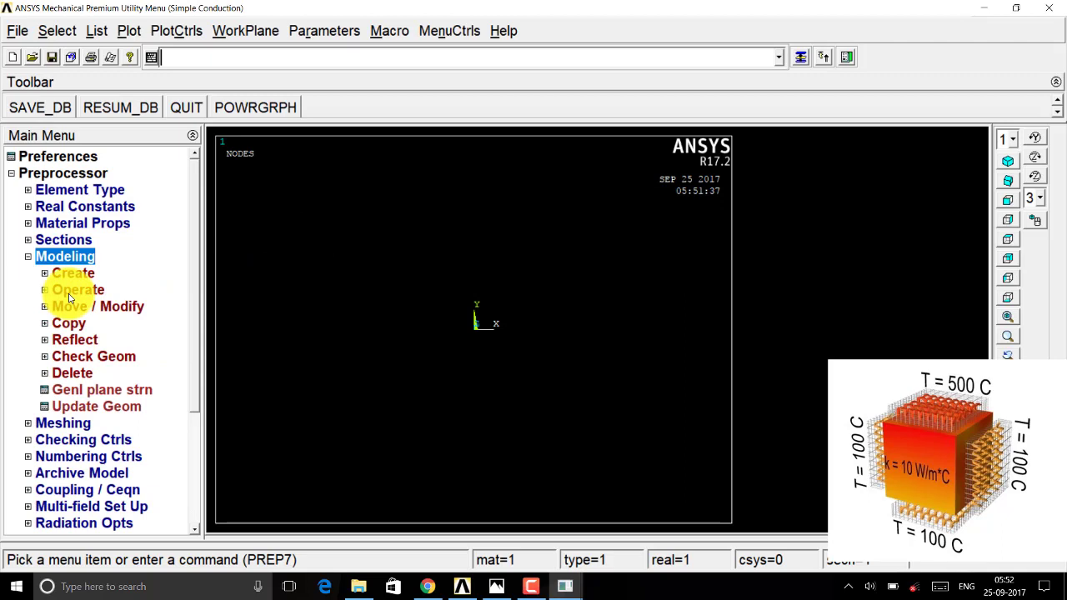
{"action": "left_click", "coordinate": [73, 273]}
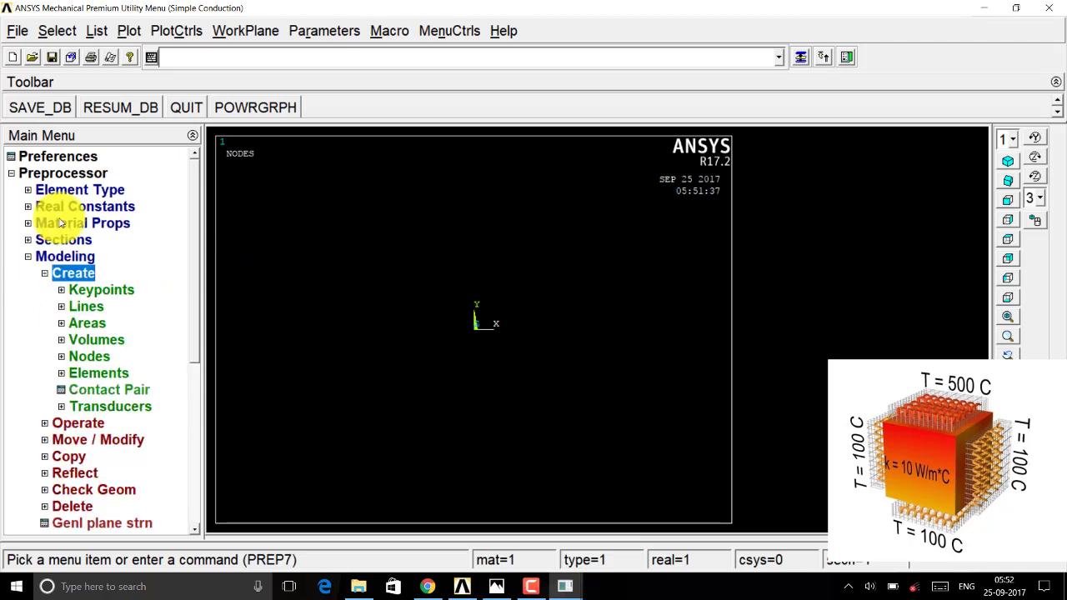
{"action": "left_click", "coordinate": [88, 323]}
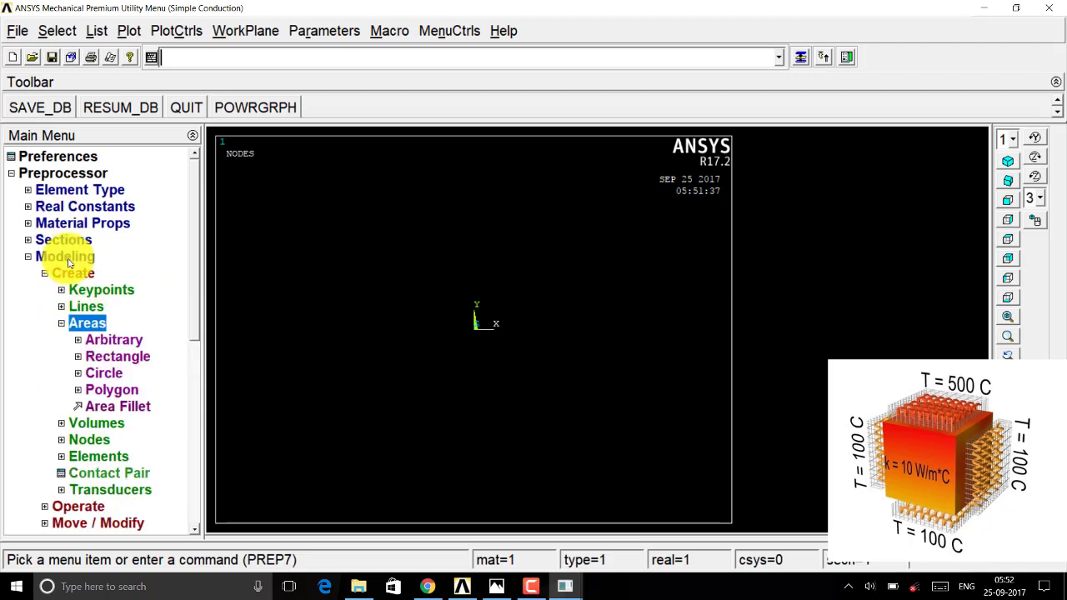
{"action": "left_click", "coordinate": [108, 356]}
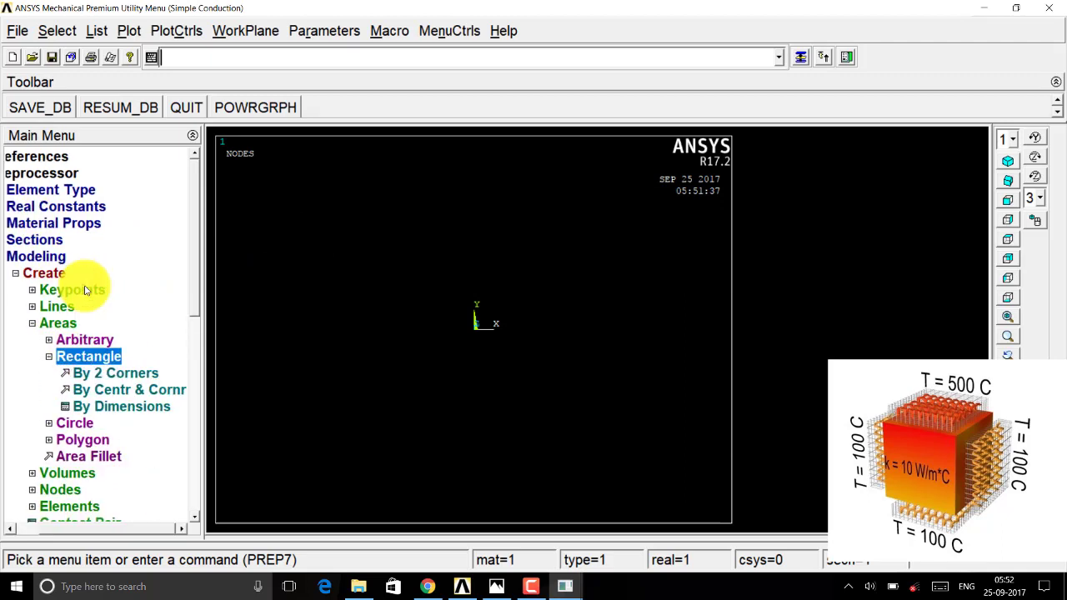
{"action": "left_click", "coordinate": [114, 373]}
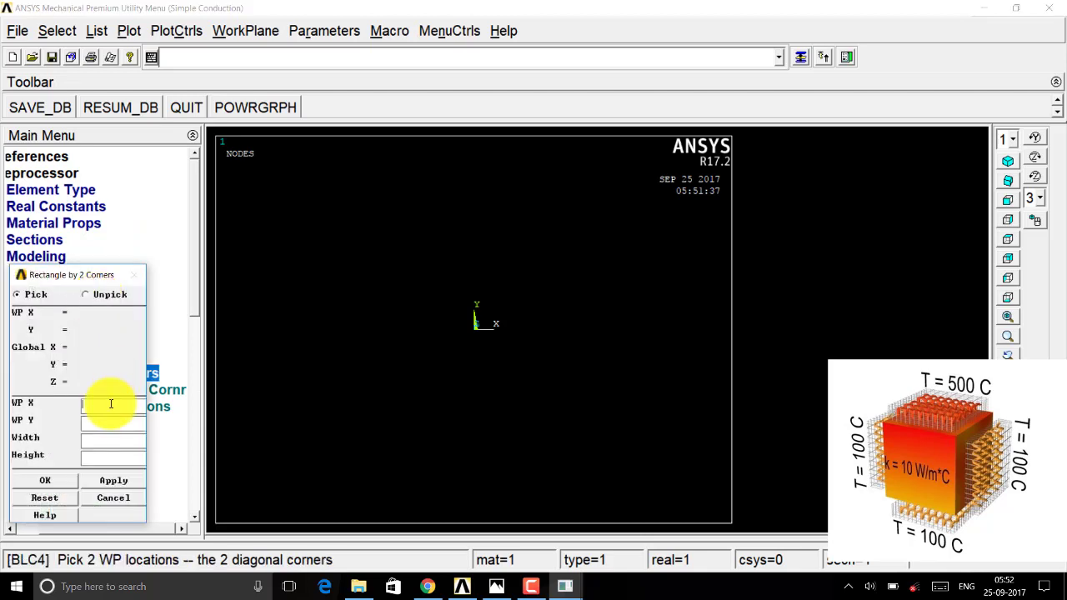
{"action": "left_click", "coordinate": [108, 404]}
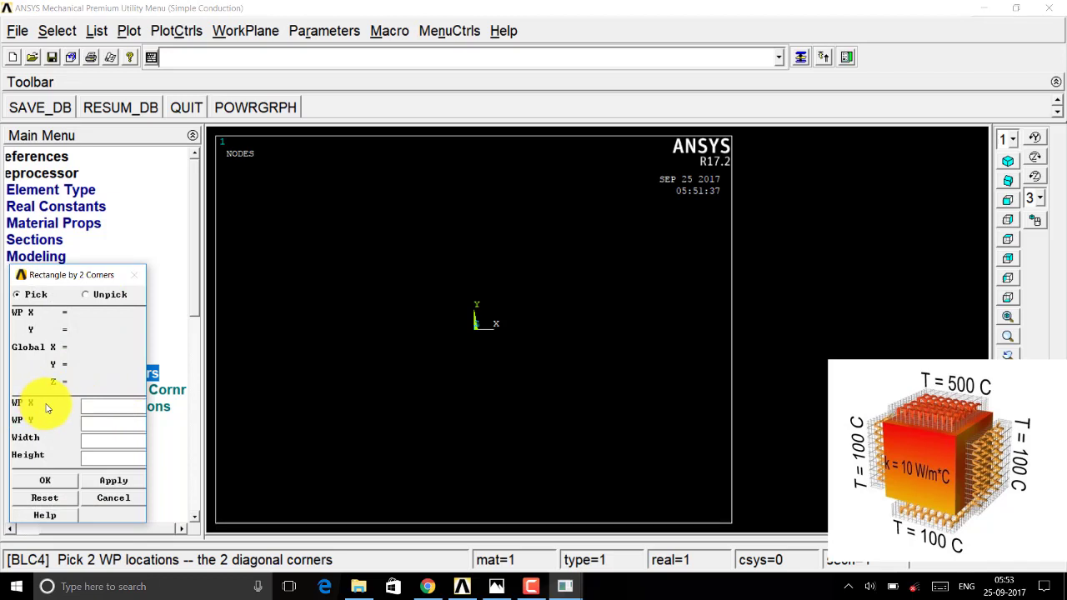
{"action": "type", "text": "0"}
{"action": "left_click", "coordinate": [91, 422]}
{"action": "type", "text": "0"}
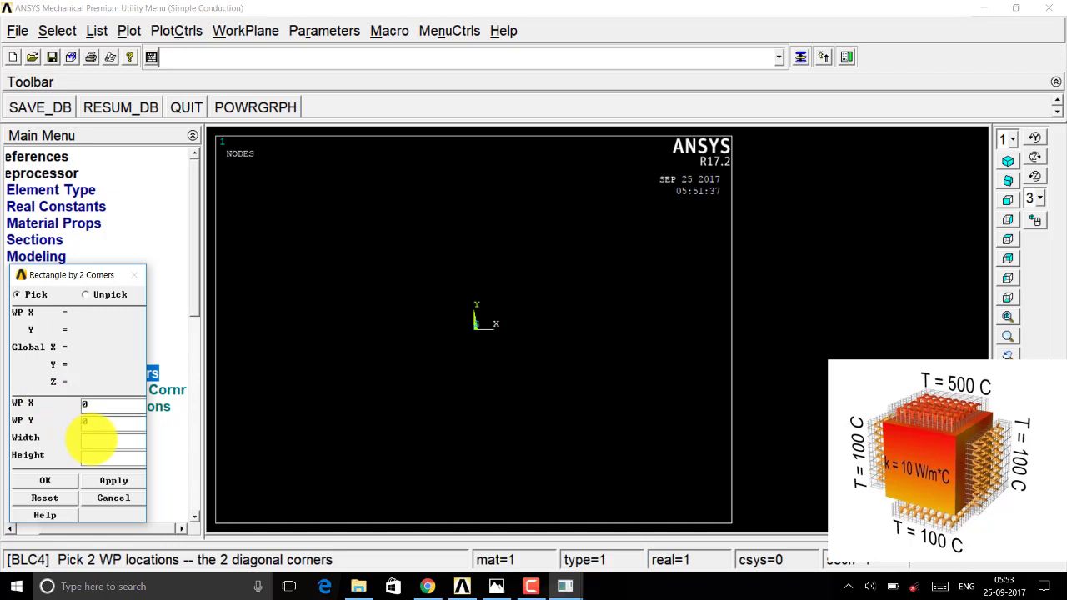
{"action": "left_click", "coordinate": [90, 438]}
{"action": "left_click", "coordinate": [85, 454]}
{"action": "type", "text": "1"}
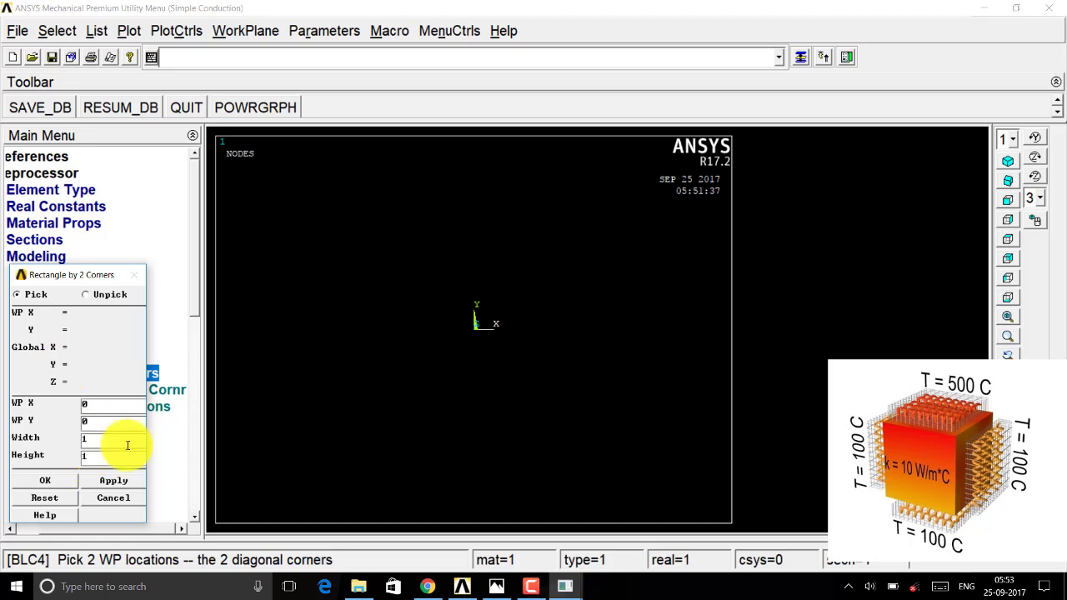
{"action": "left_click", "coordinate": [51, 478]}
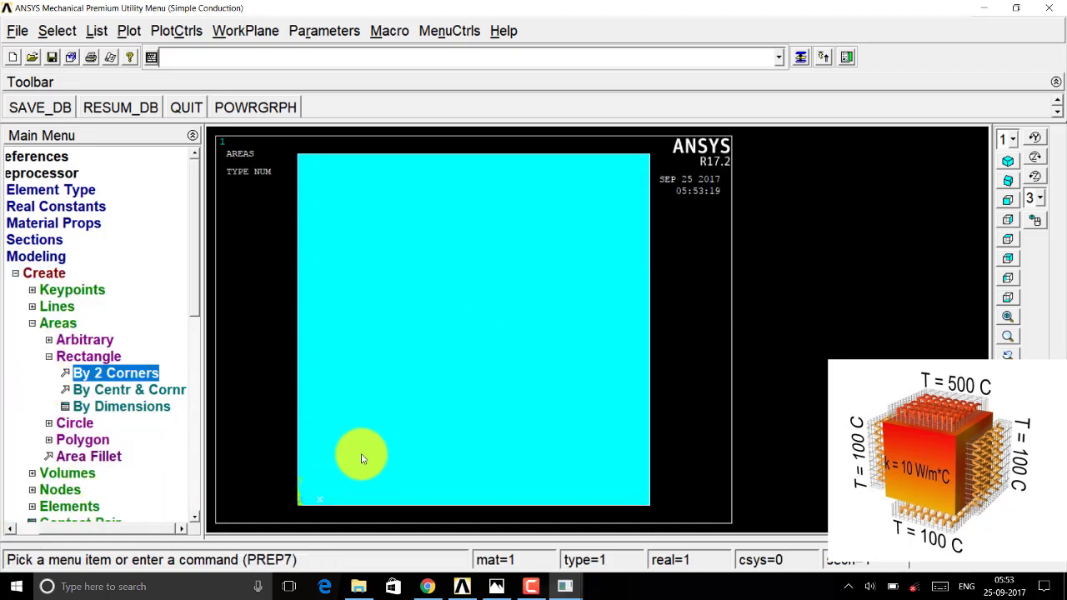
Step: Set the MeshTool area element edge length to 0.05 for the square
{"action": "left_click", "coordinate": [28, 276]}
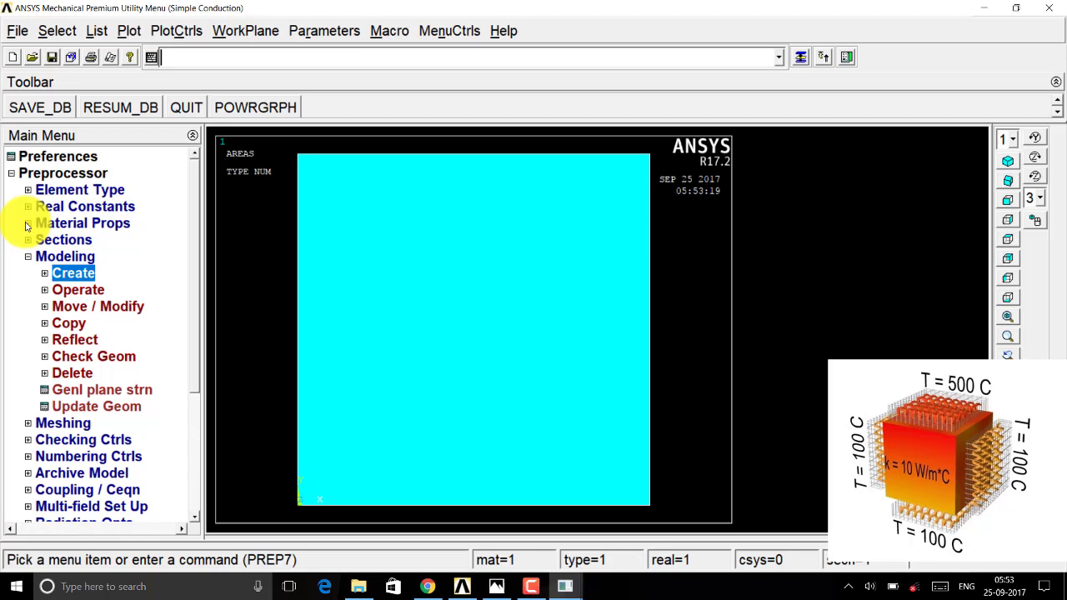
{"action": "left_click", "coordinate": [67, 425]}
{"action": "left_click", "coordinate": [79, 306]}
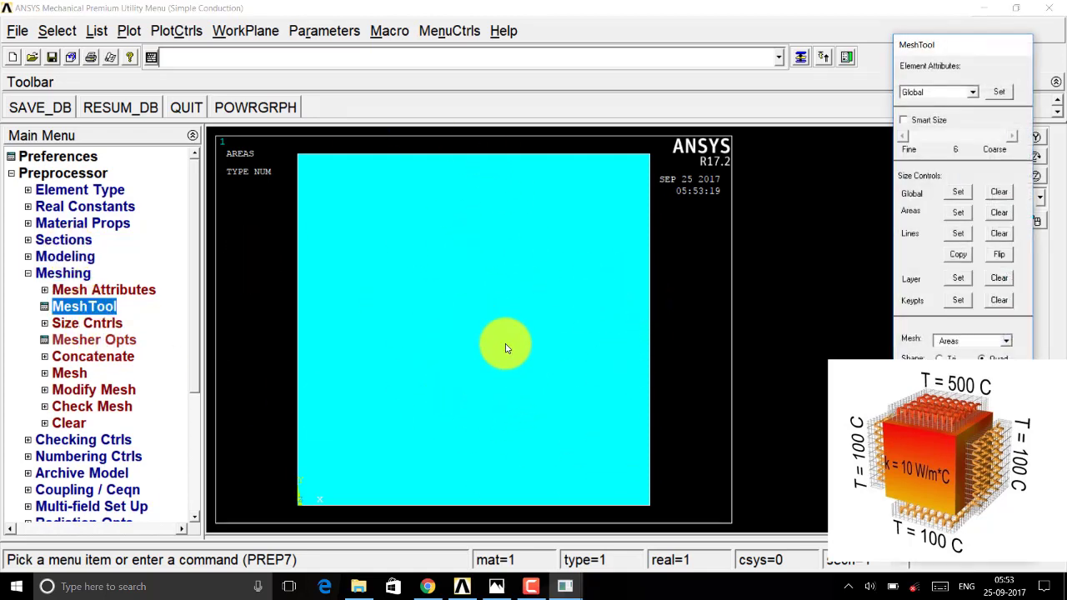
{"action": "left_click", "coordinate": [960, 218]}
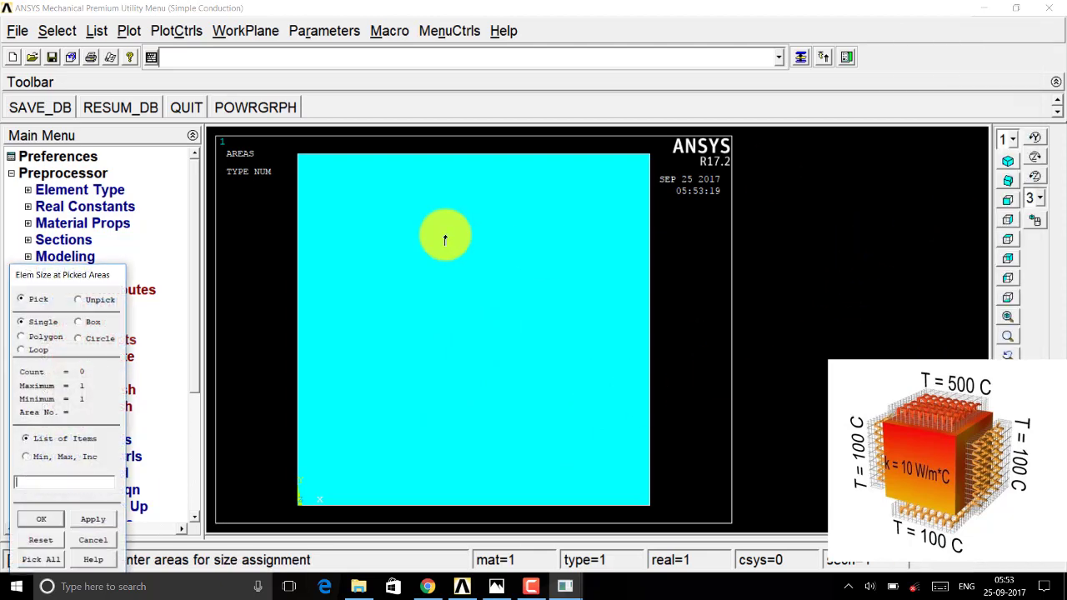
{"action": "left_click", "coordinate": [113, 459]}
{"action": "type", "text": "0.05"}
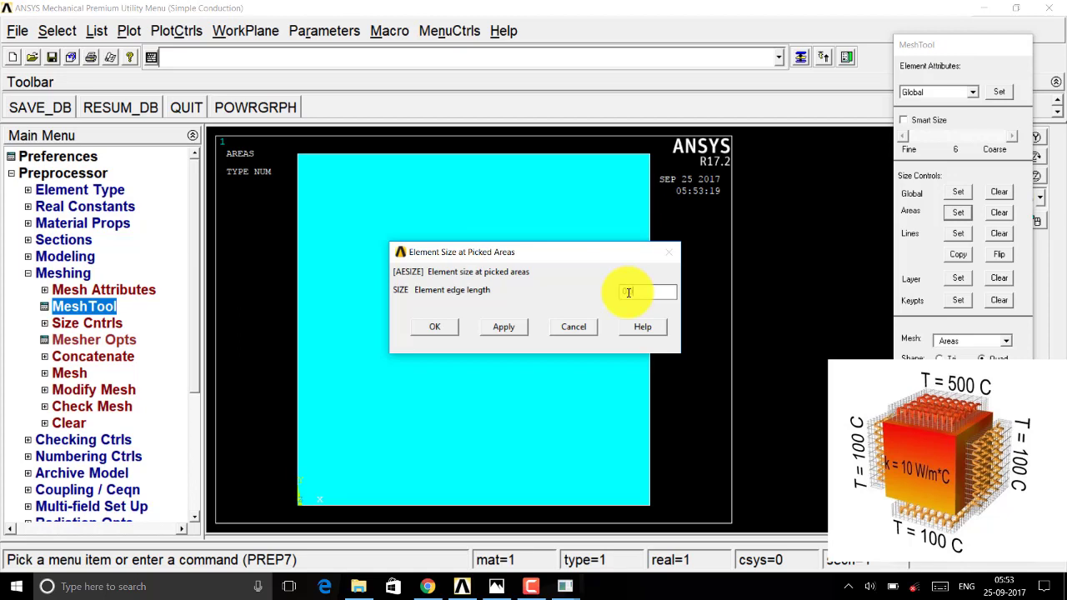
{"action": "left_click", "coordinate": [435, 327]}
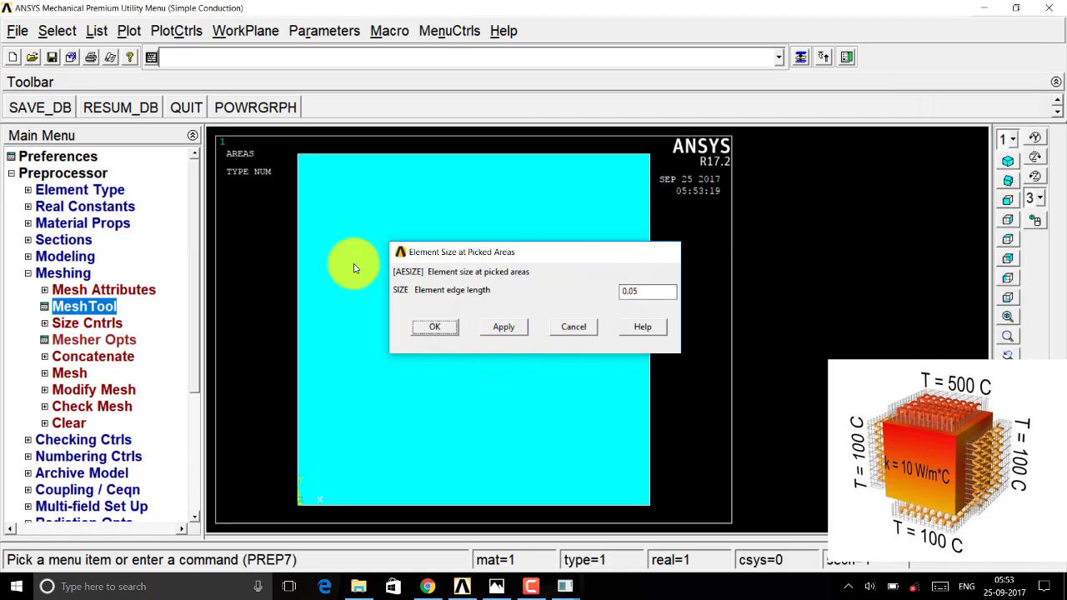
Step: Mesh the picked square area with the MeshTool
{"action": "left_click", "coordinate": [800, 57]}
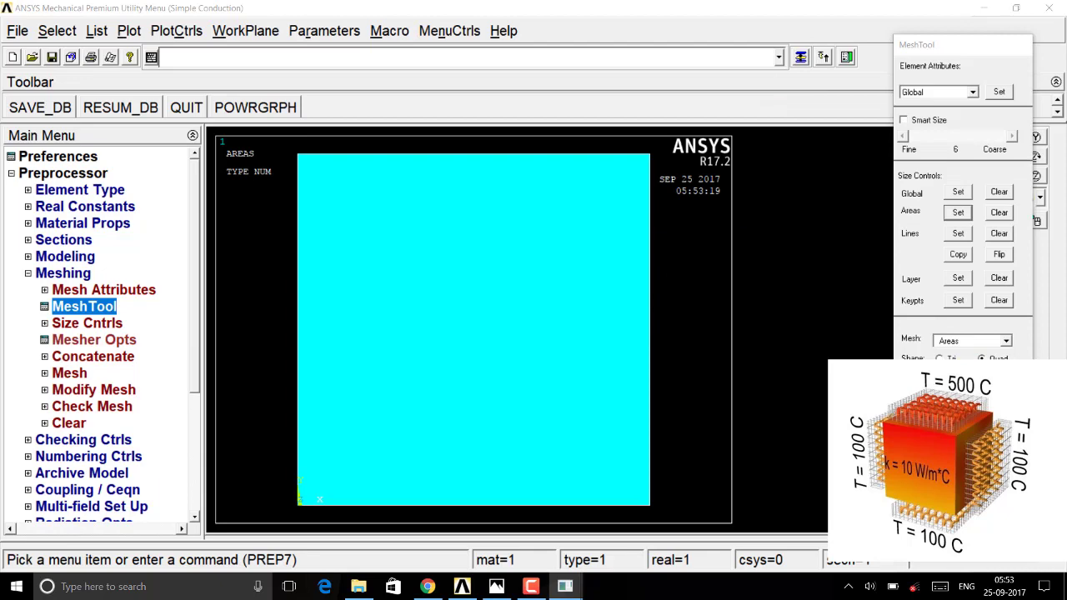
{"action": "left_click", "coordinate": [917, 442]}
{"action": "left_click", "coordinate": [441, 305]}
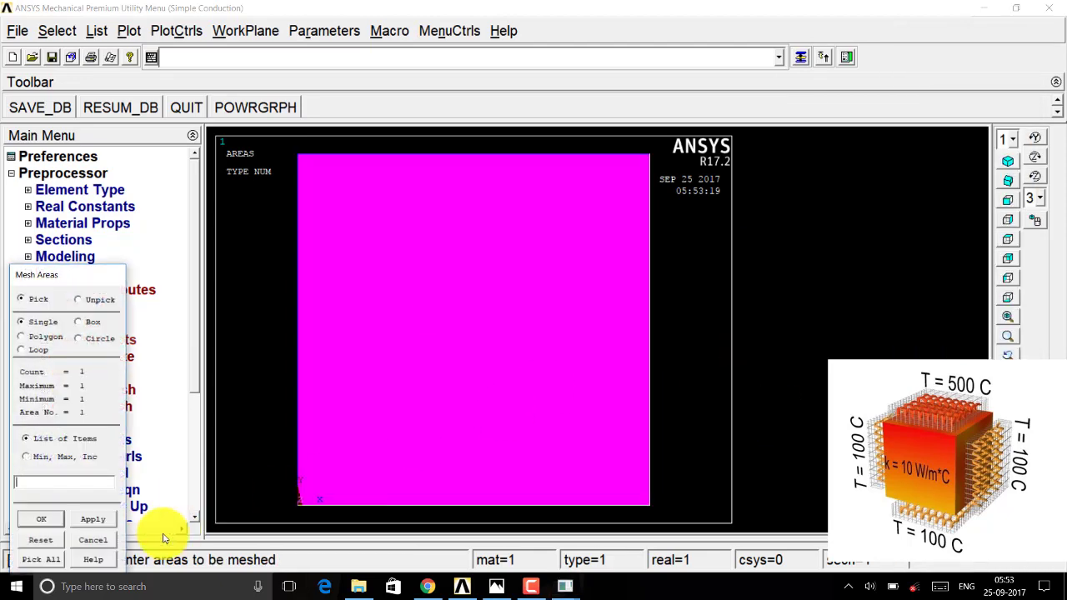
{"action": "left_click", "coordinate": [54, 525]}
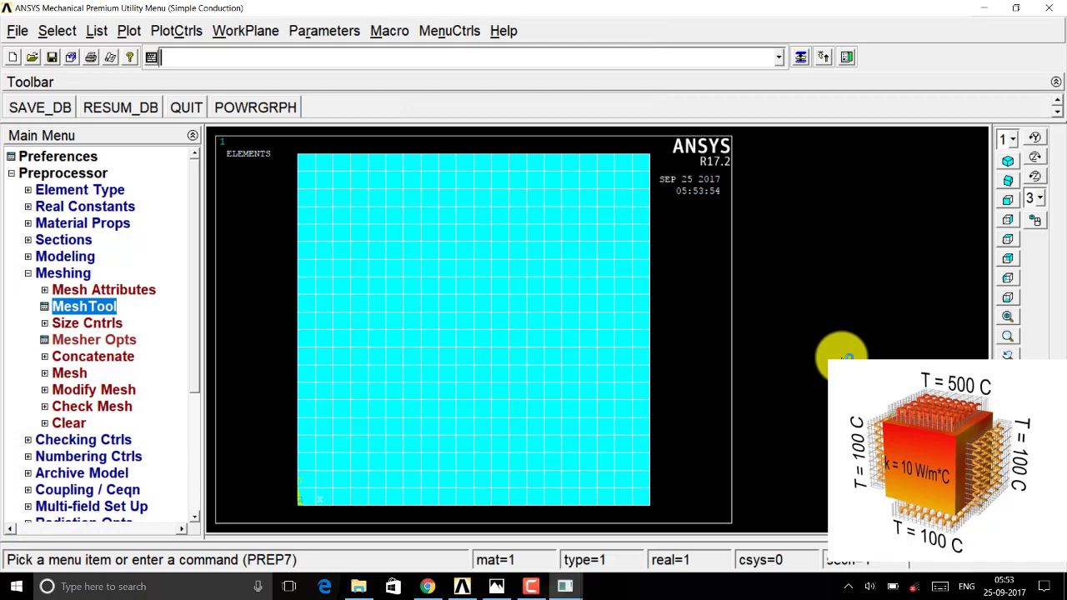
{"action": "left_click", "coordinate": [800, 55]}
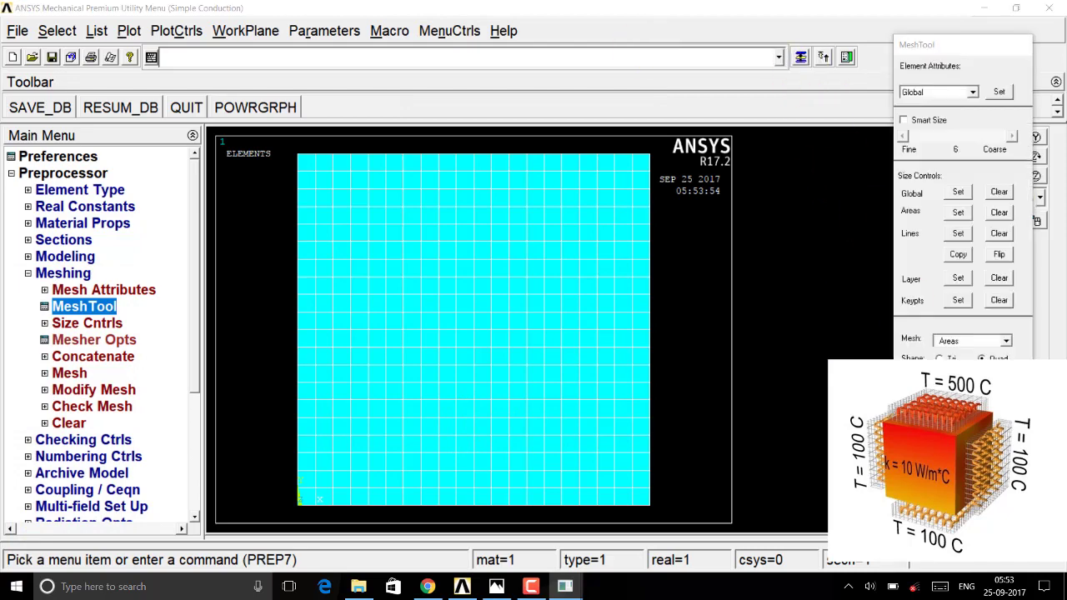
Step: Expand Preprocessor > Loads > Define Loads > Apply > Thermal > Temperature in the Main Menu
{"action": "left_click", "coordinate": [747, 427]}
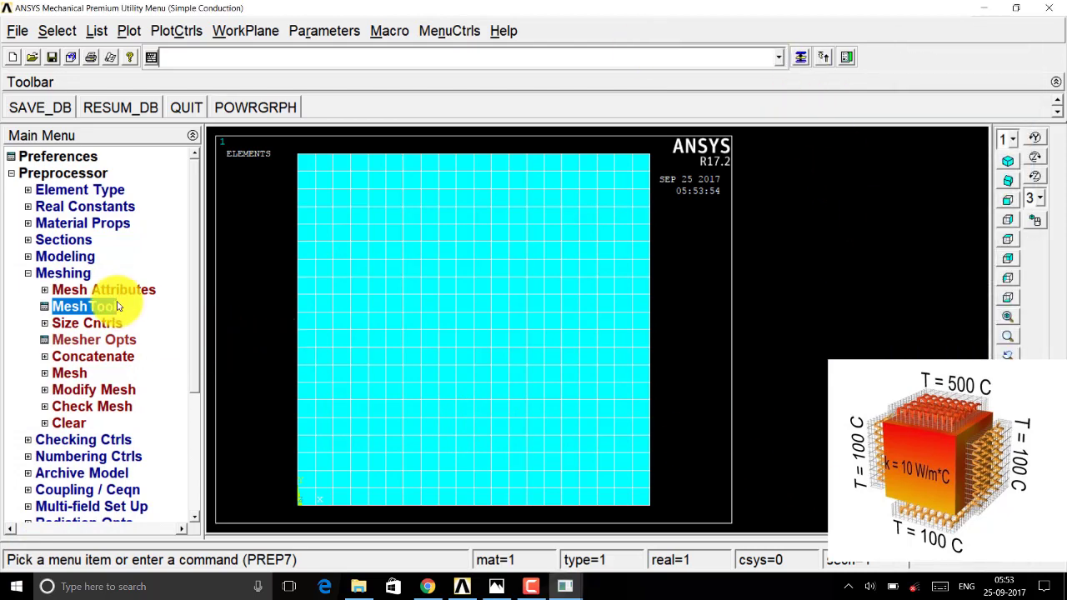
{"action": "left_click", "coordinate": [77, 276]}
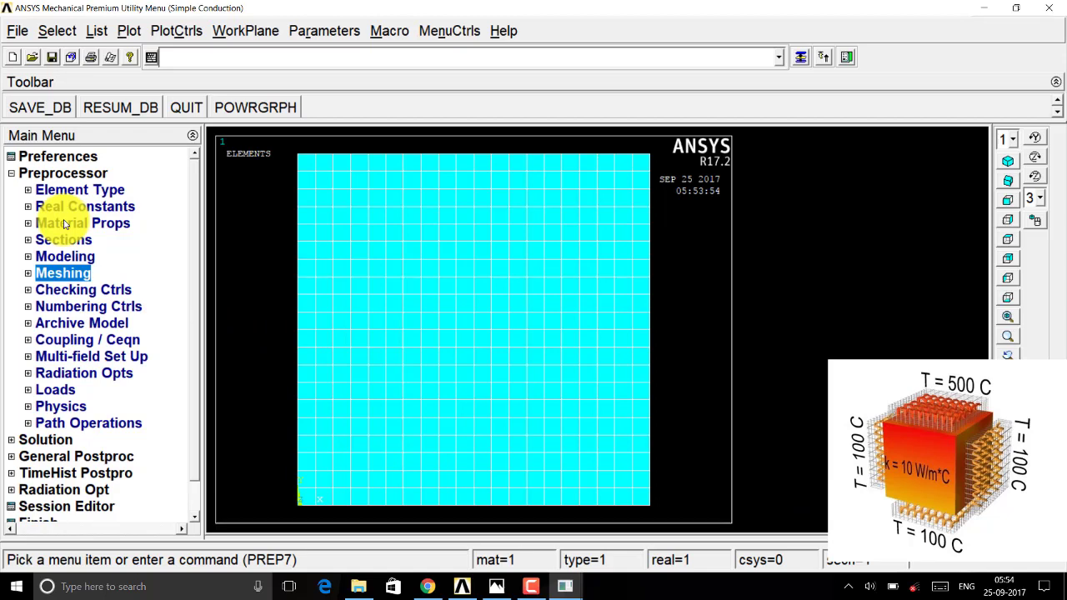
{"action": "left_click", "coordinate": [54, 392]}
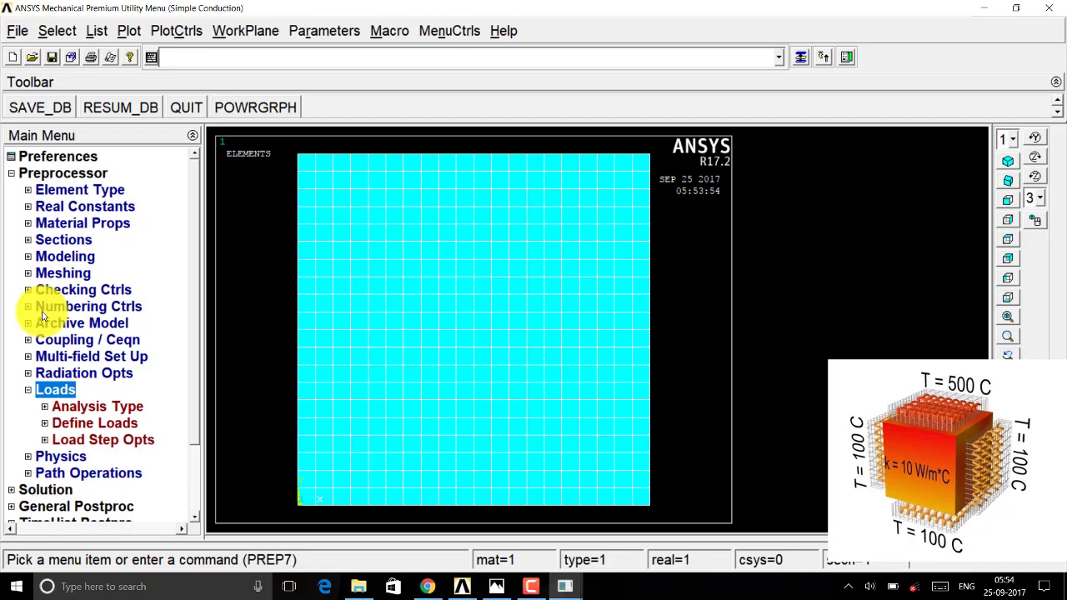
{"action": "left_click", "coordinate": [77, 424]}
{"action": "scroll", "coordinate": [175, 444], "scroll_direction": "down", "scroll_amount": 2}
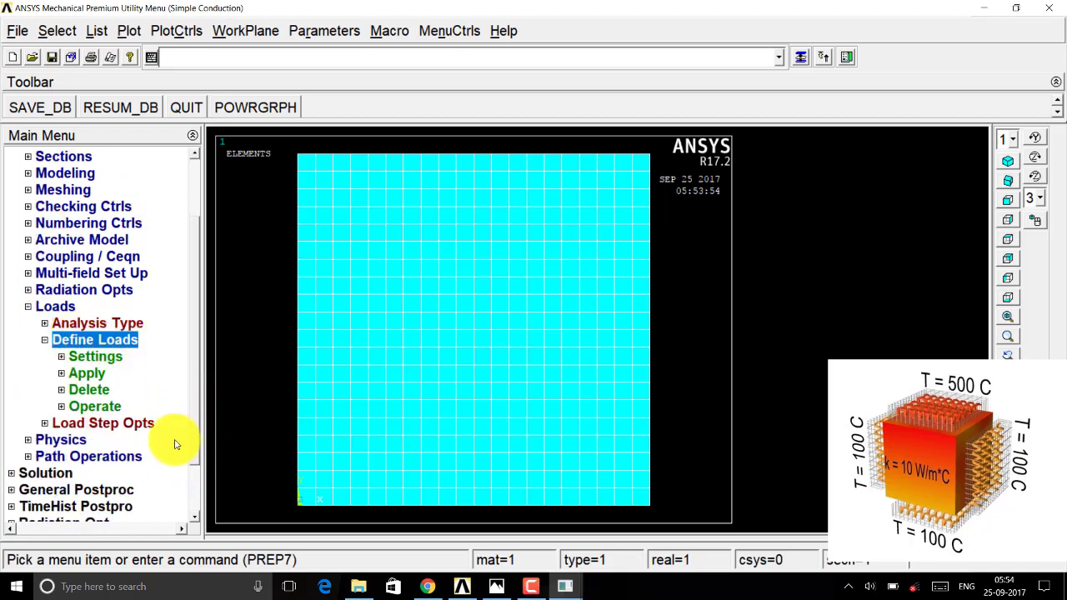
{"action": "left_click", "coordinate": [87, 372]}
{"action": "left_click", "coordinate": [109, 389]}
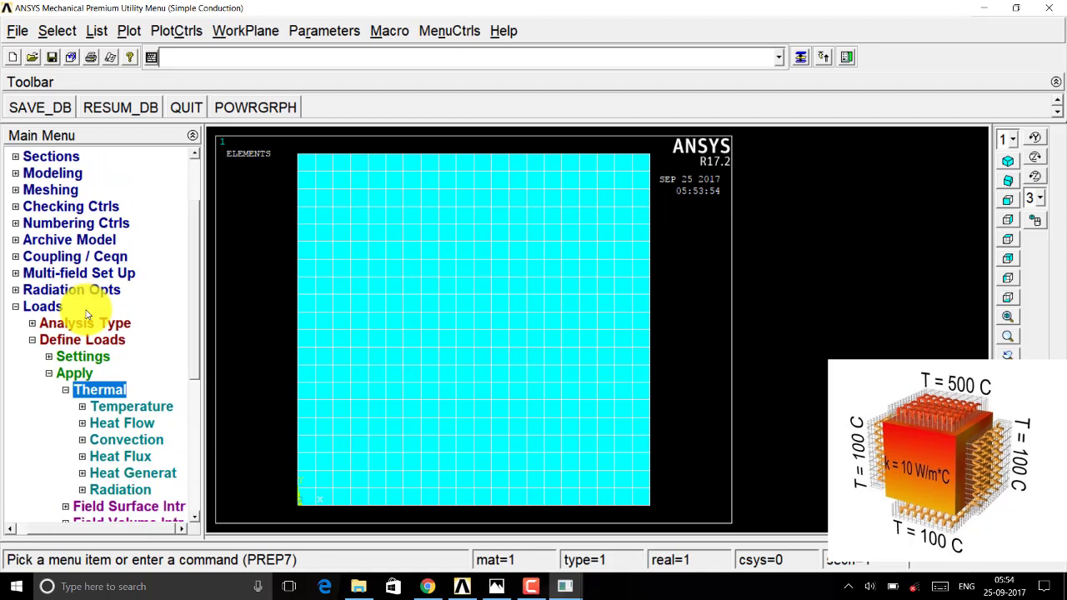
{"action": "left_click", "coordinate": [131, 406]}
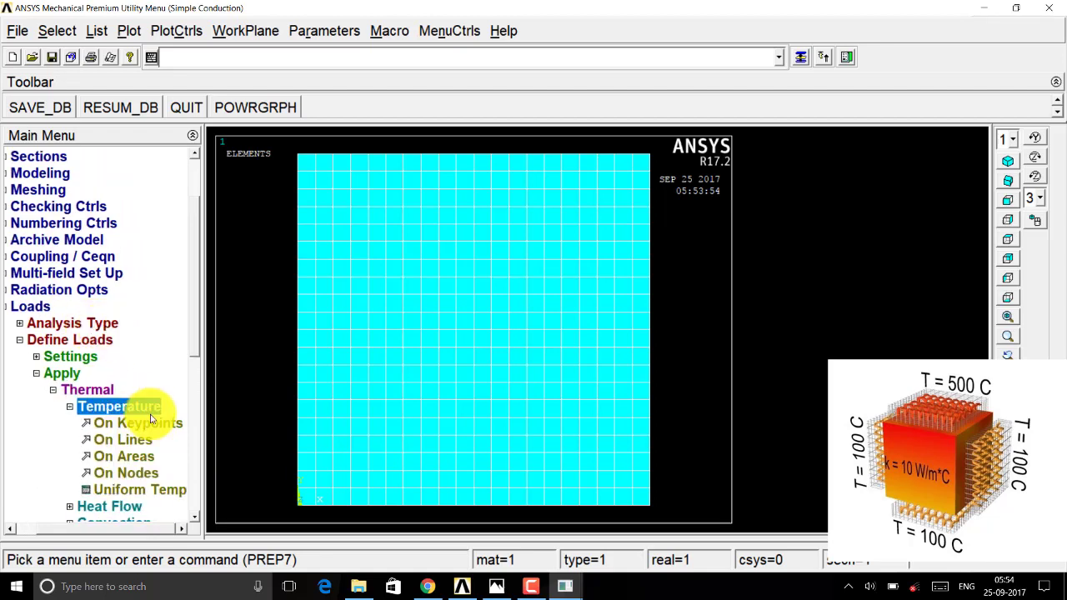
Step: Box-select the 21 top-edge nodes and choose TEMP as the constrained quantity
{"action": "left_click", "coordinate": [145, 474]}
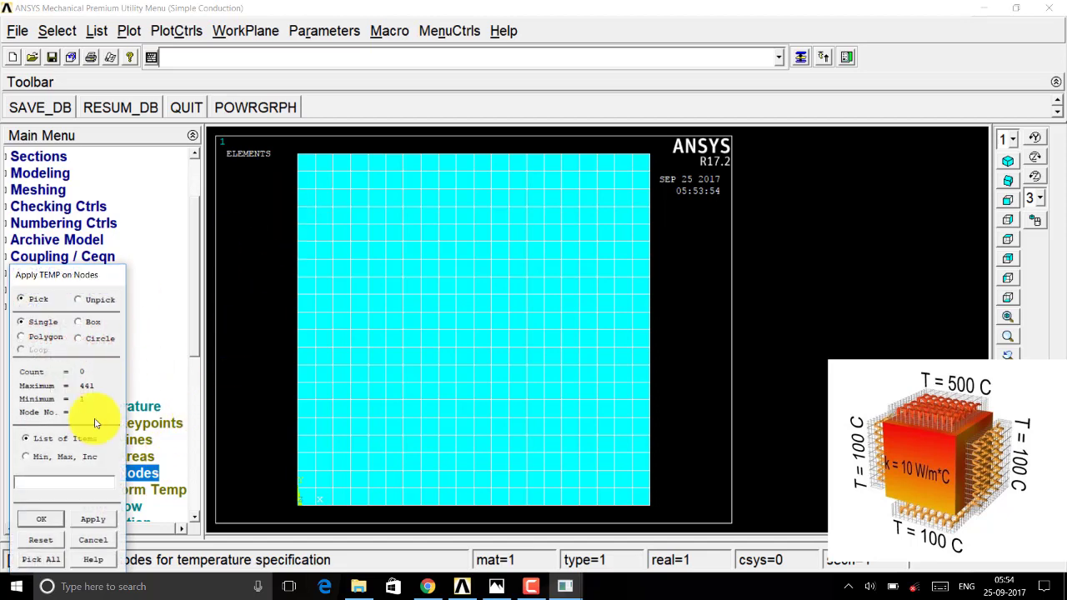
{"action": "left_click_drag", "start_coordinate": [95, 274], "coordinate": [114, 211]}
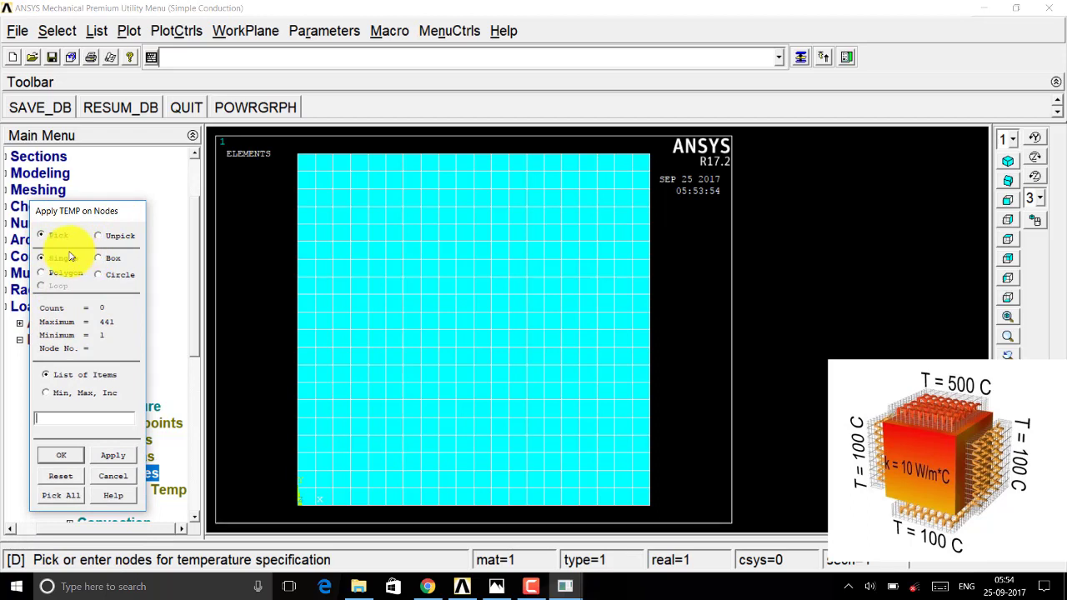
{"action": "left_click", "coordinate": [125, 261]}
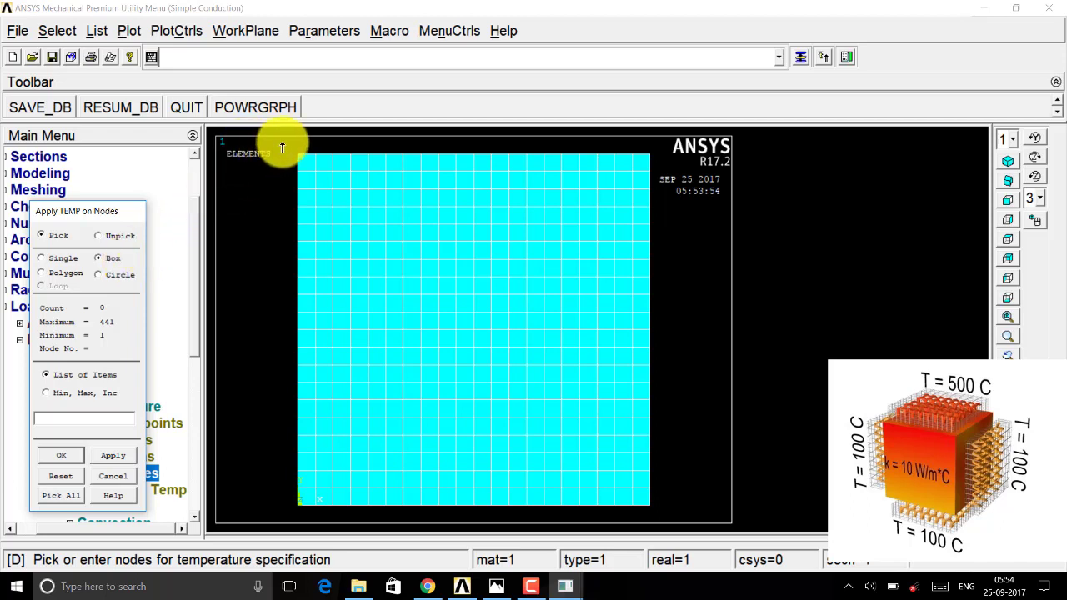
{"action": "left_click_drag", "start_coordinate": [283, 141], "coordinate": [665, 170]}
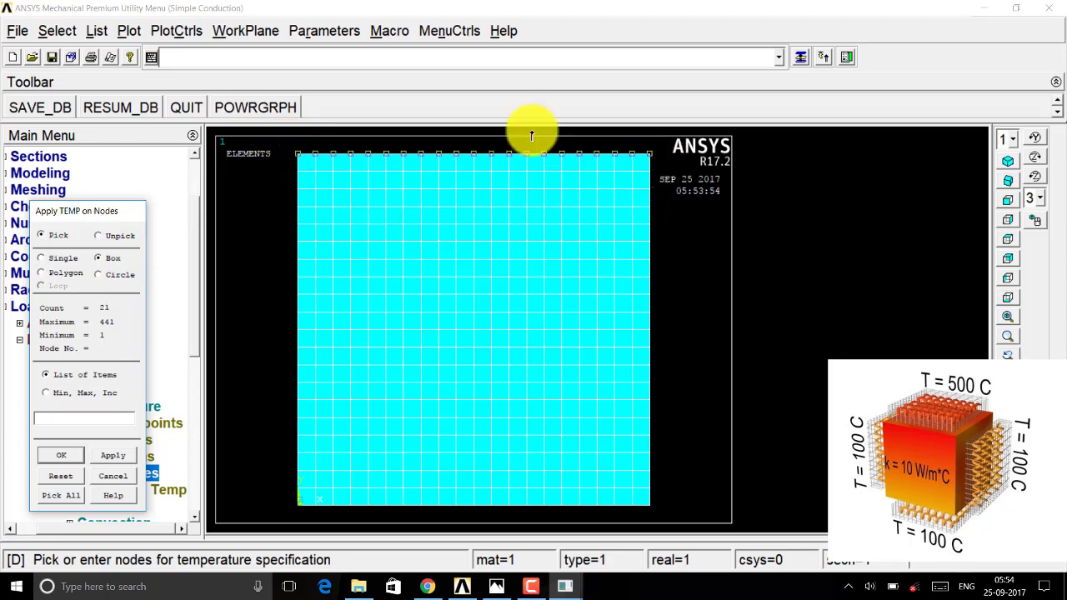
{"action": "left_click", "coordinate": [78, 457]}
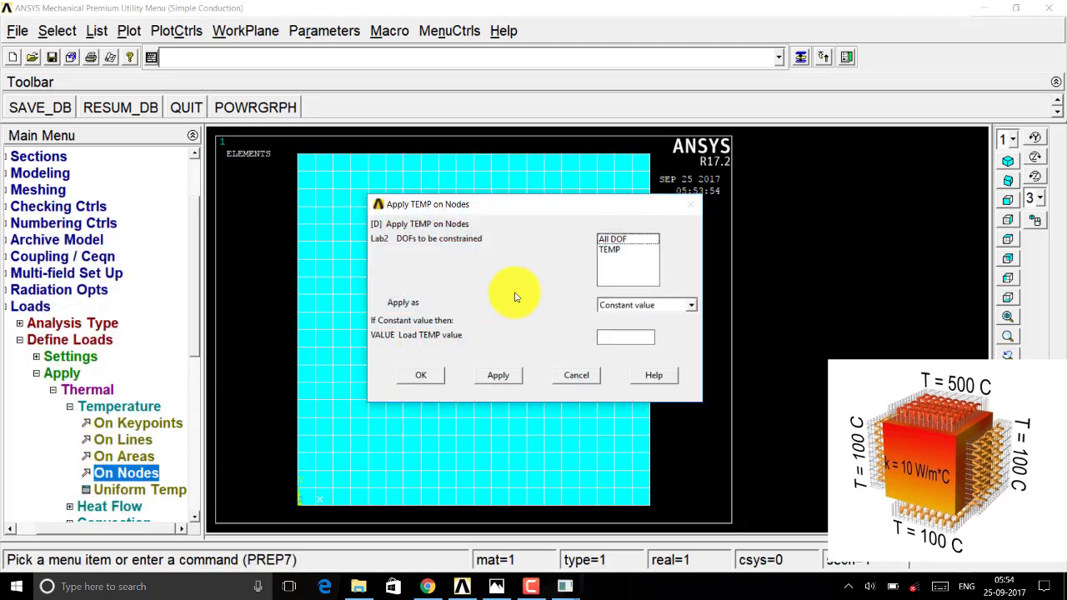
{"action": "left_click", "coordinate": [614, 337]}
{"action": "left_click", "coordinate": [612, 336]}
Step: Apply 500 to the top-edge nodes, then fix the left-edge nodes at 100
{"action": "type", "text": "500"}
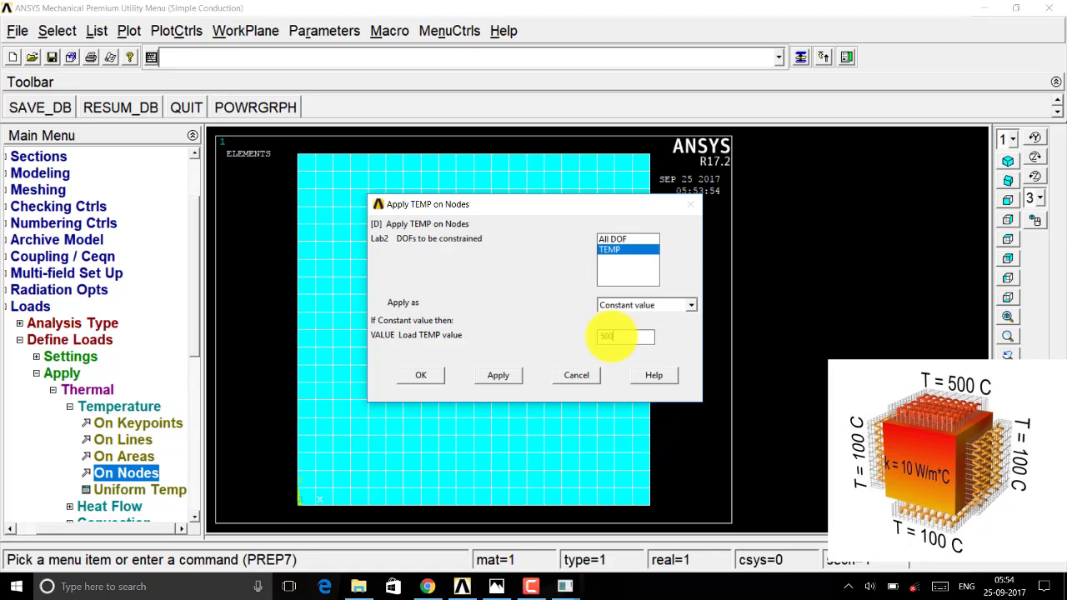
{"action": "left_click", "coordinate": [498, 375]}
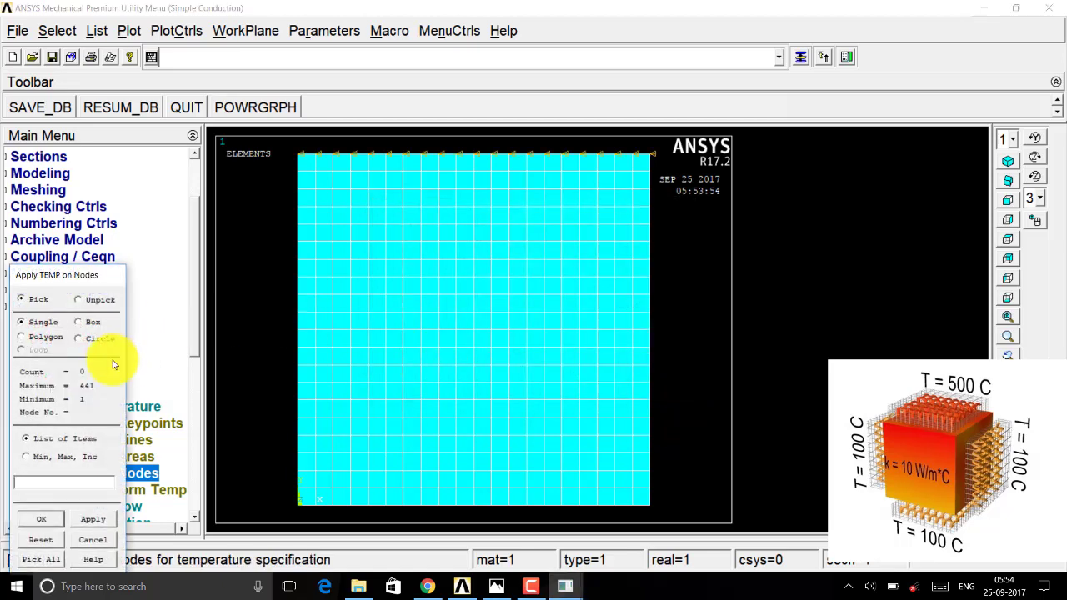
{"action": "left_click", "coordinate": [77, 321]}
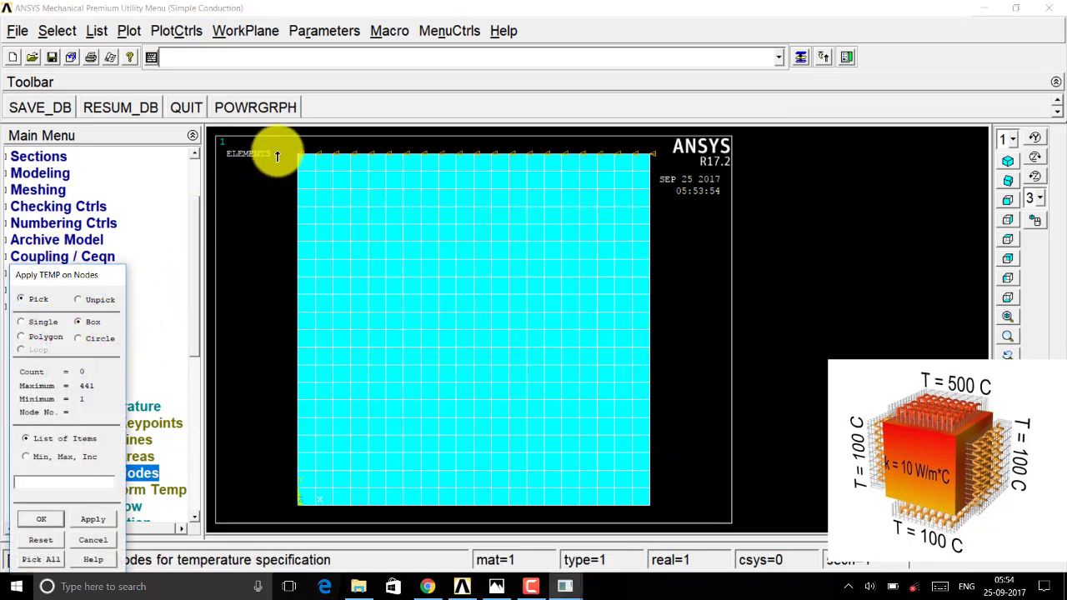
{"action": "left_click_drag", "start_coordinate": [284, 151], "coordinate": [310, 510]}
{"action": "left_click", "coordinate": [38, 518]}
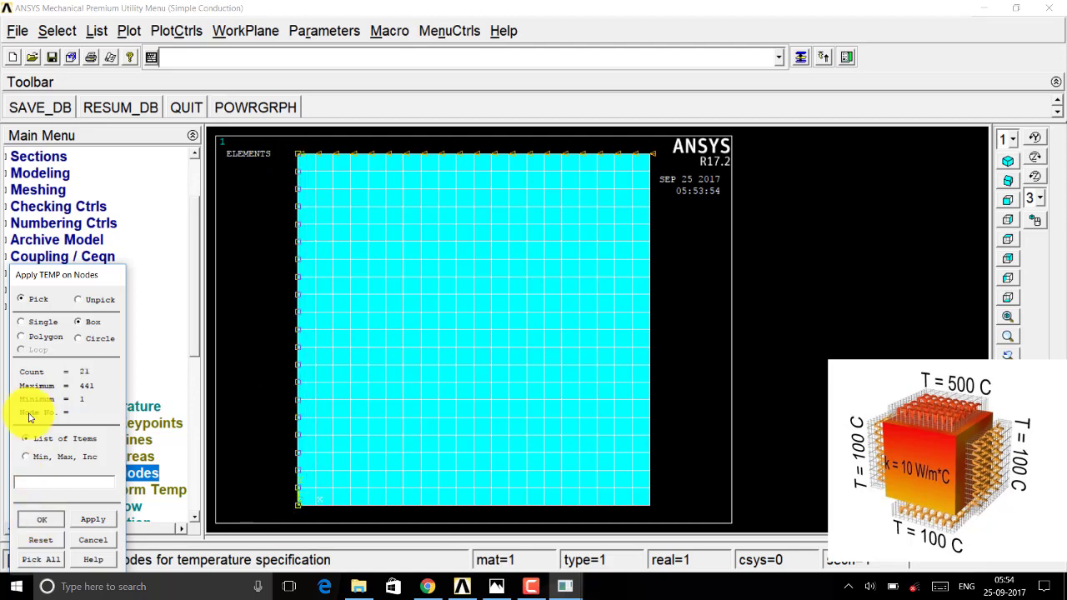
{"action": "double_click", "coordinate": [624, 335]}
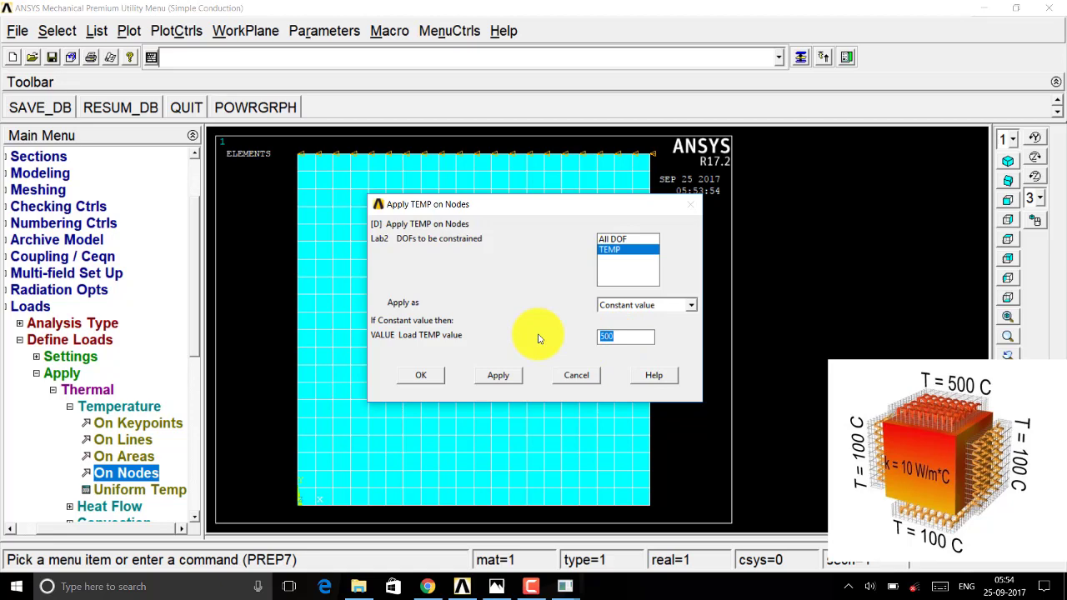
{"action": "left_click", "coordinate": [497, 375]}
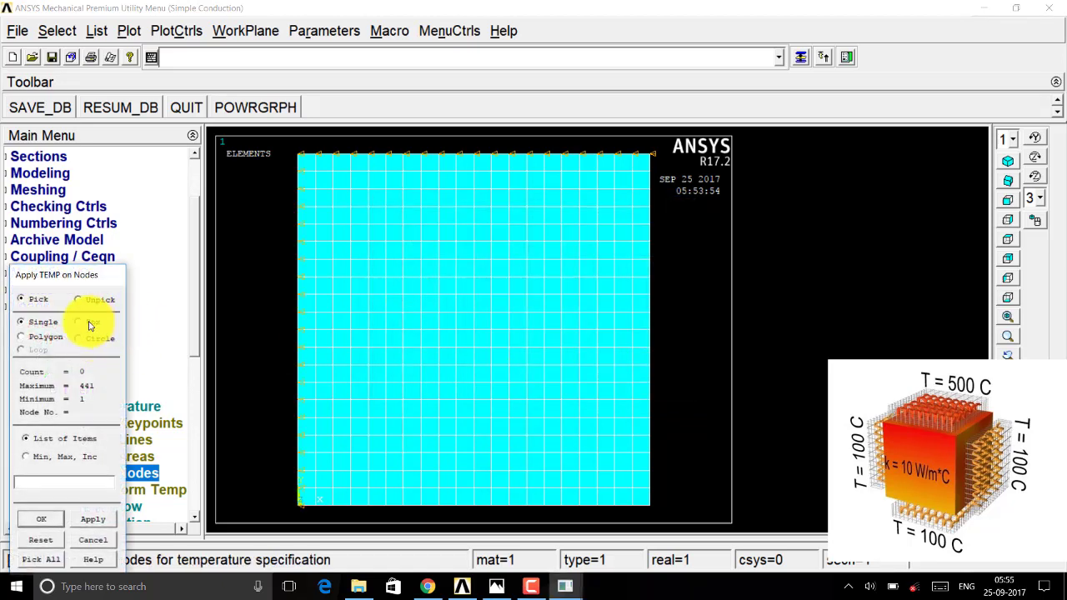
Step: Box-pick the right-edge nodes and fix them at 100 °C
{"action": "left_click", "coordinate": [80, 321]}
{"action": "left_click_drag", "start_coordinate": [666, 148], "coordinate": [644, 515]}
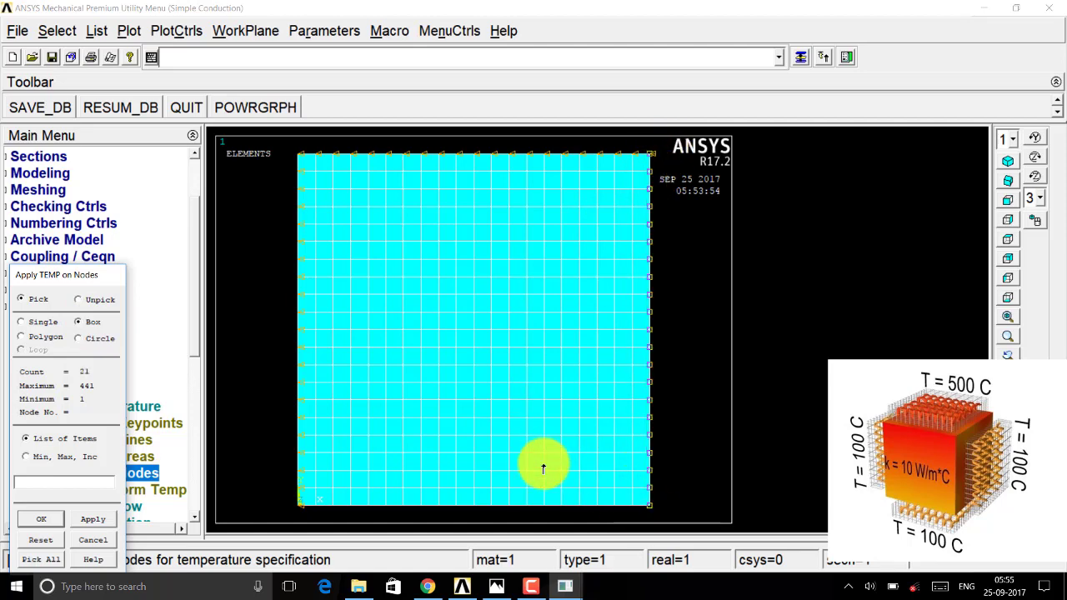
{"action": "left_click", "coordinate": [55, 521]}
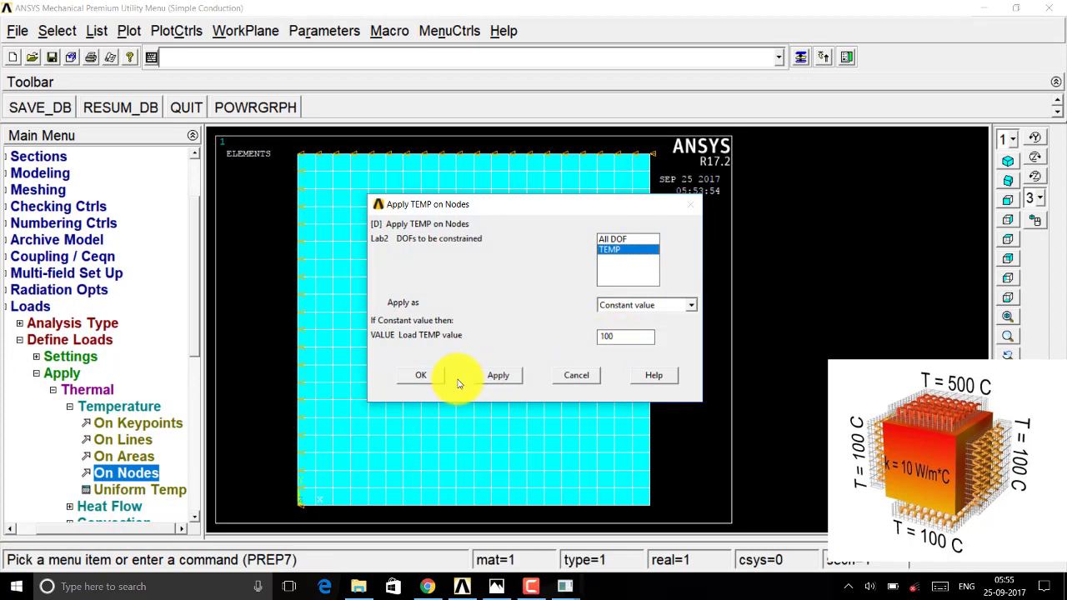
{"action": "left_click", "coordinate": [490, 376]}
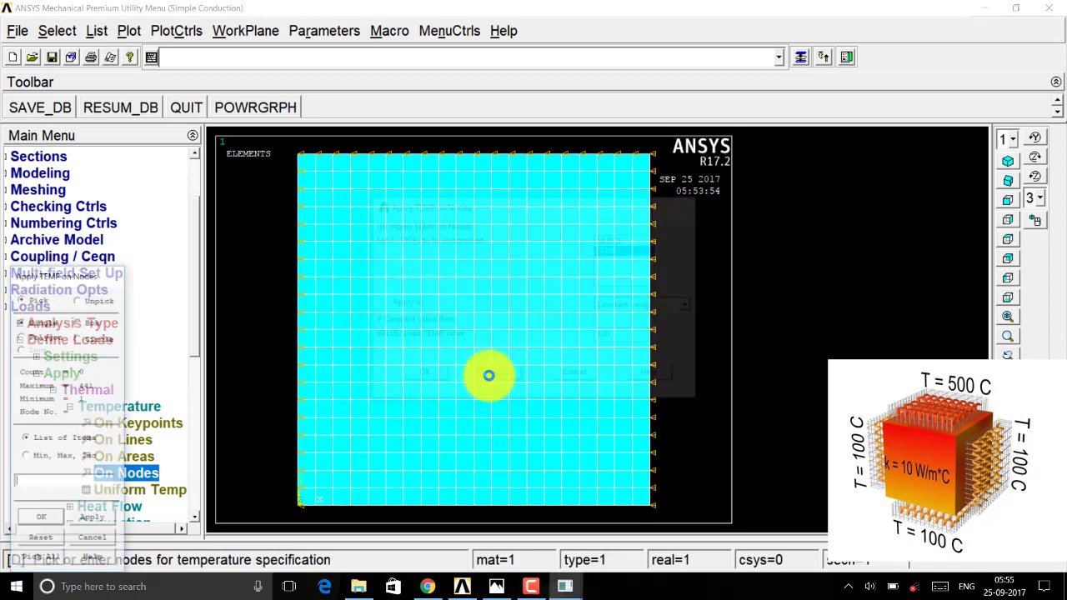
Step: Box-pick the bottom-edge nodes and fix them at 100 °C
{"action": "left_click", "coordinate": [288, 505]}
{"action": "left_click", "coordinate": [81, 323]}
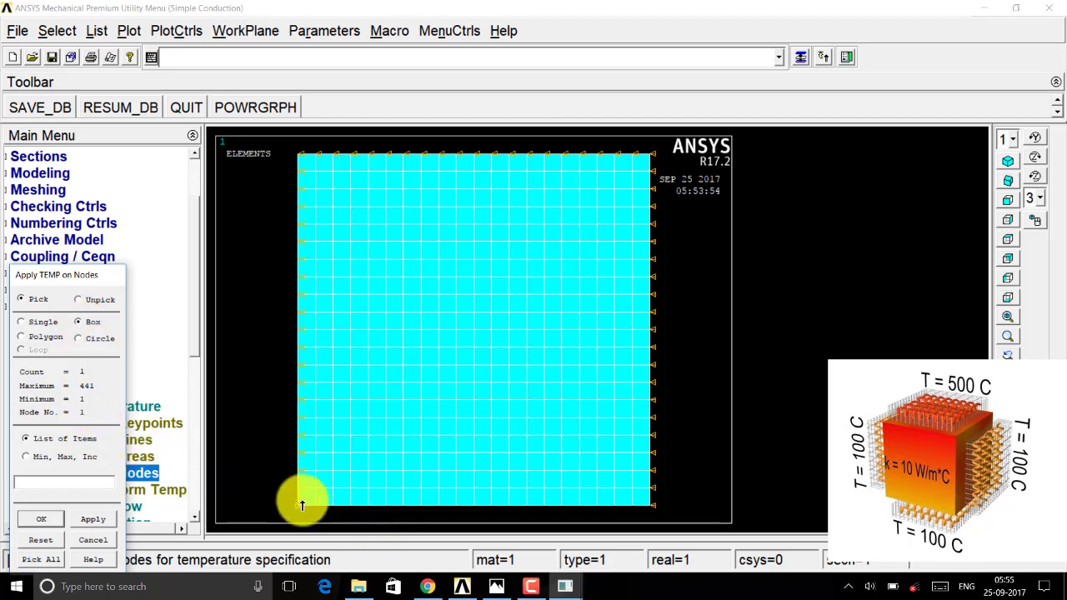
{"action": "mouse_move", "coordinate": [292, 494]}
{"action": "left_mouse_down"}
{"action": "mouse_move", "coordinate": [517, 521]}
{"action": "mouse_move", "coordinate": [650, 517]}
{"action": "mouse_move", "coordinate": [643, 507]}
{"action": "left_mouse_up"}
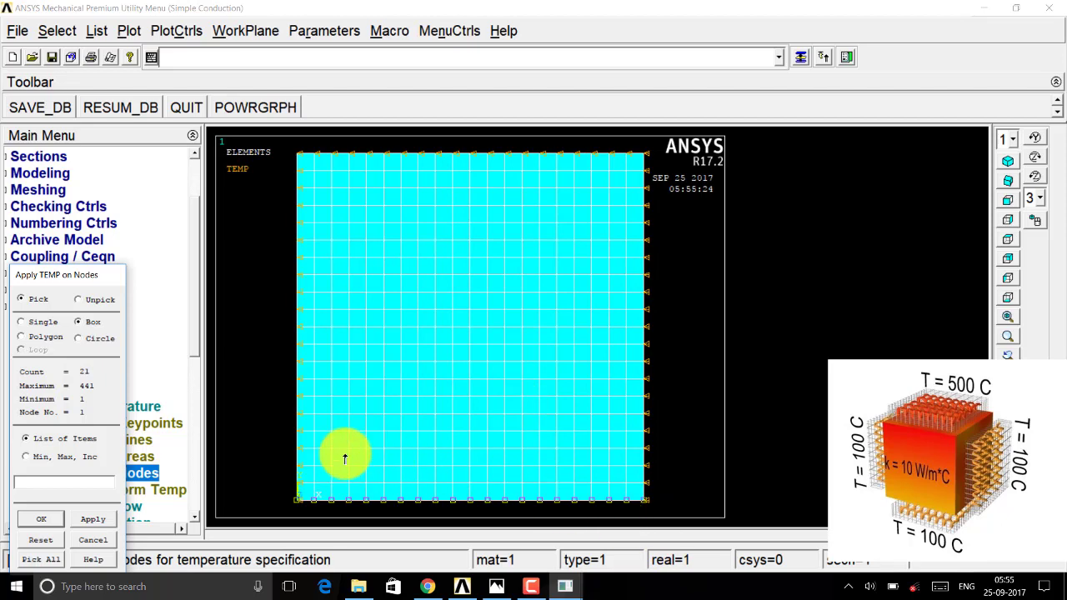
{"action": "left_click_drag", "start_coordinate": [68, 274], "coordinate": [92, 235]}
{"action": "left_click", "coordinate": [65, 478]}
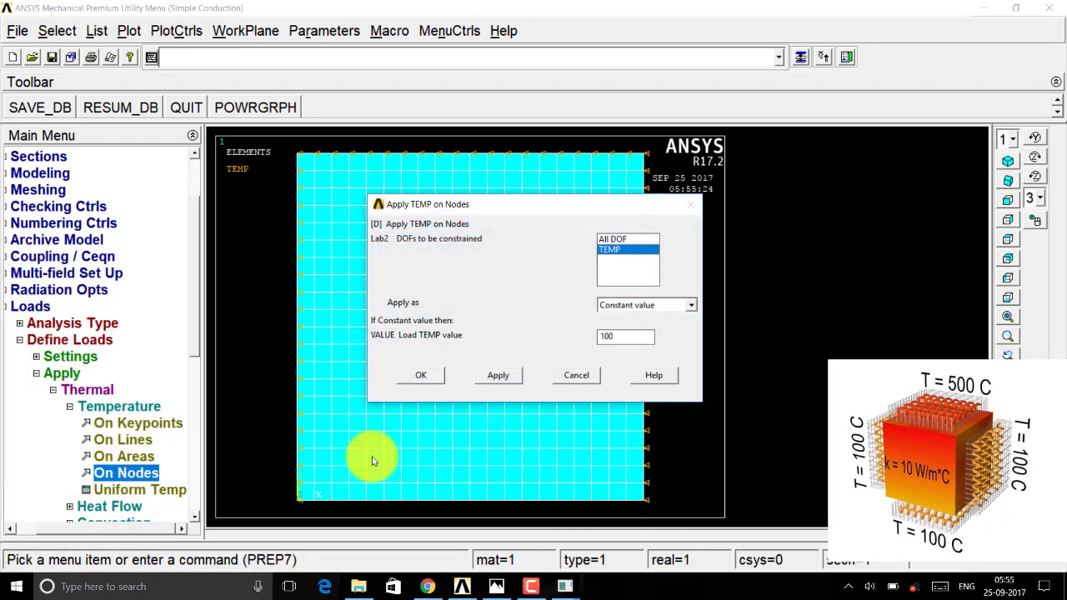
{"action": "type", "text": "100"}
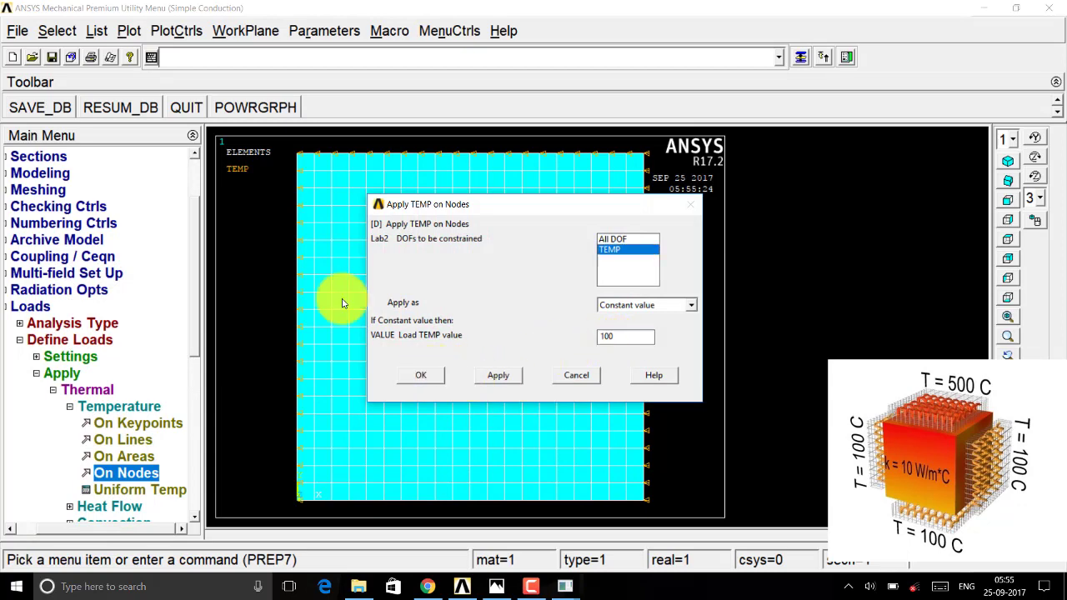
{"action": "left_click", "coordinate": [425, 376]}
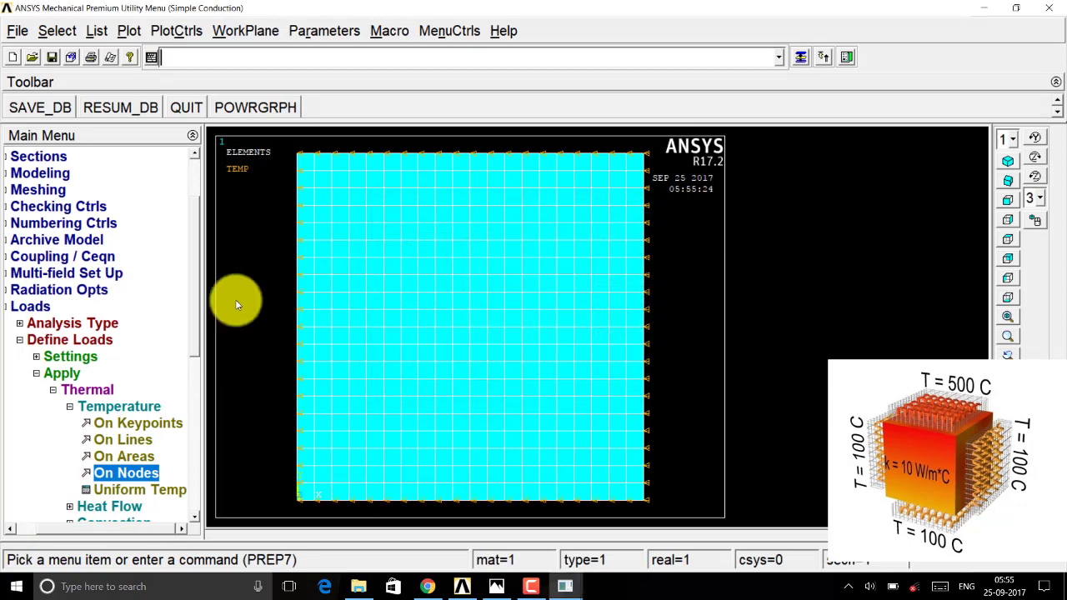
Step: Solve the current load step and dismiss the 'Solution is done' note and /STATUS window
{"action": "left_click", "coordinate": [30, 306]}
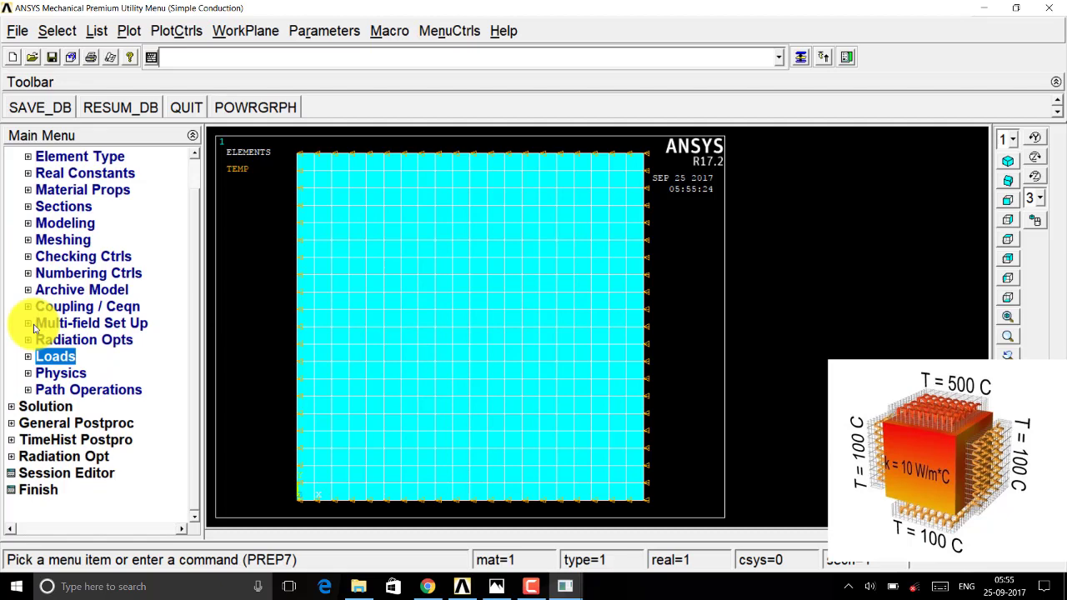
{"action": "left_click", "coordinate": [43, 406]}
{"action": "left_click", "coordinate": [52, 306]}
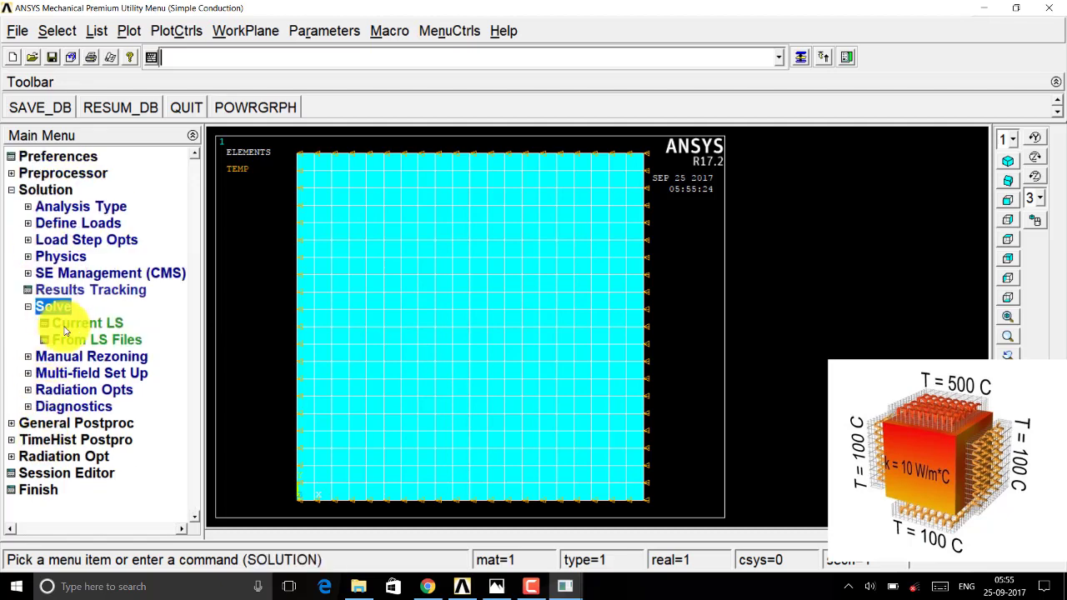
{"action": "left_click", "coordinate": [71, 324]}
{"action": "left_click", "coordinate": [531, 367]}
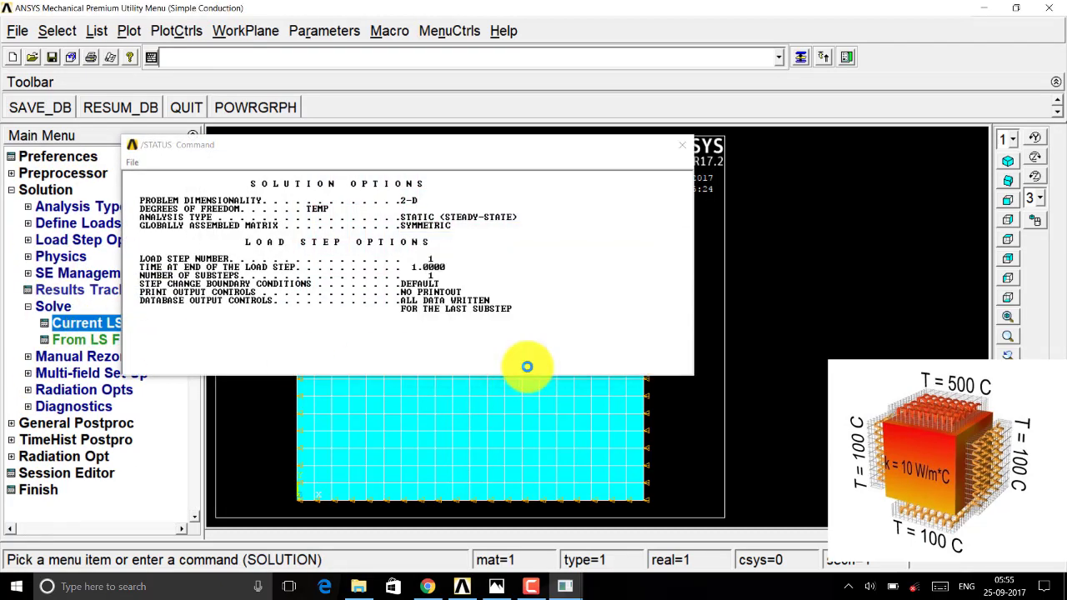
{"action": "left_click", "coordinate": [199, 101]}
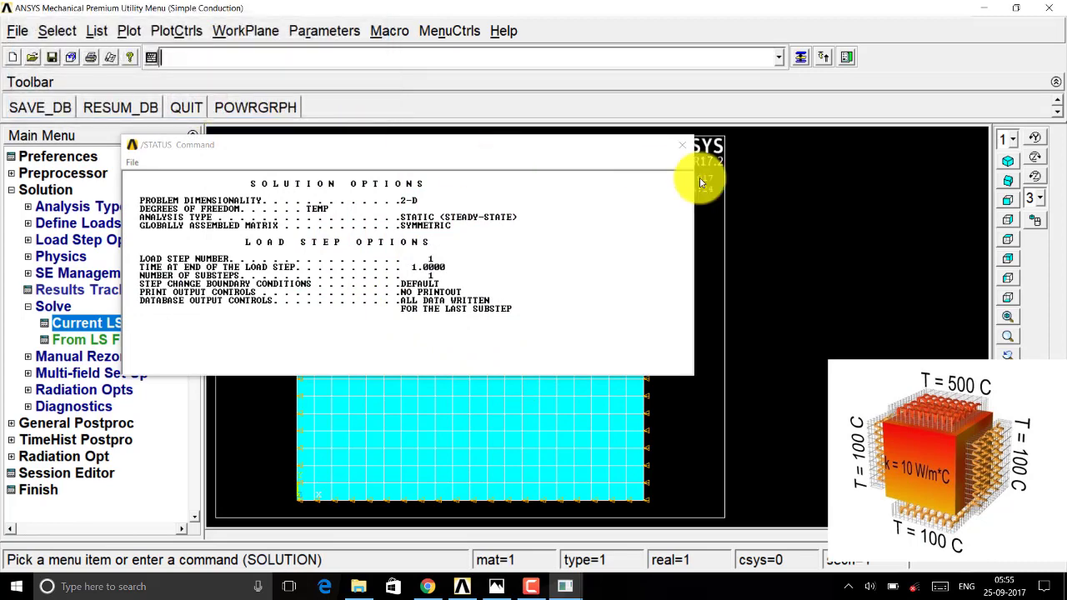
{"action": "left_click", "coordinate": [683, 145]}
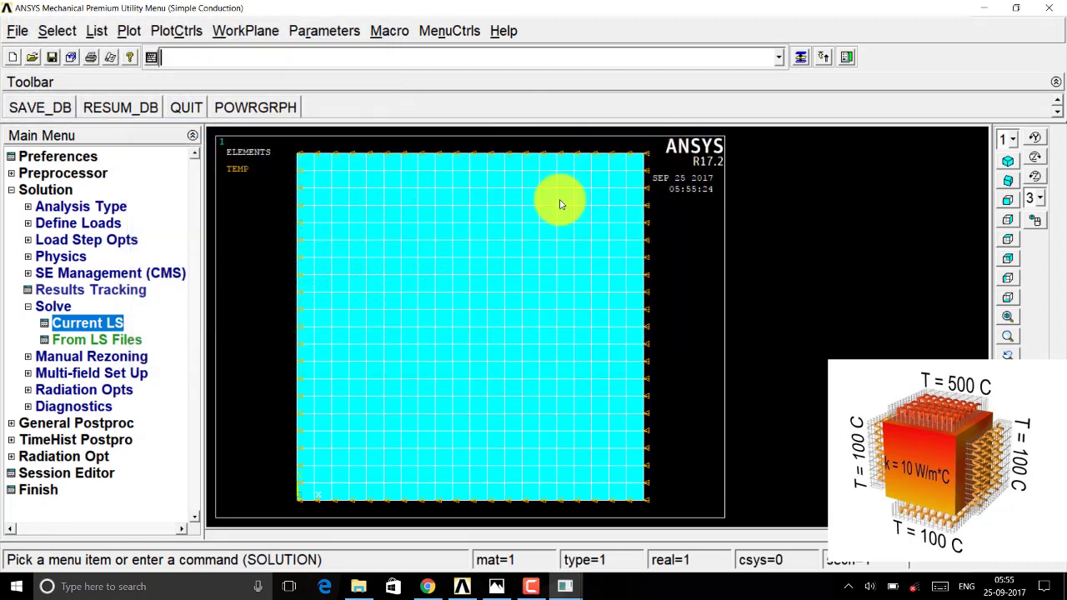
Step: Plot the DOF Solution nodal temperature contour, ranging 100 to 500 across the square
{"action": "left_click", "coordinate": [120, 422]}
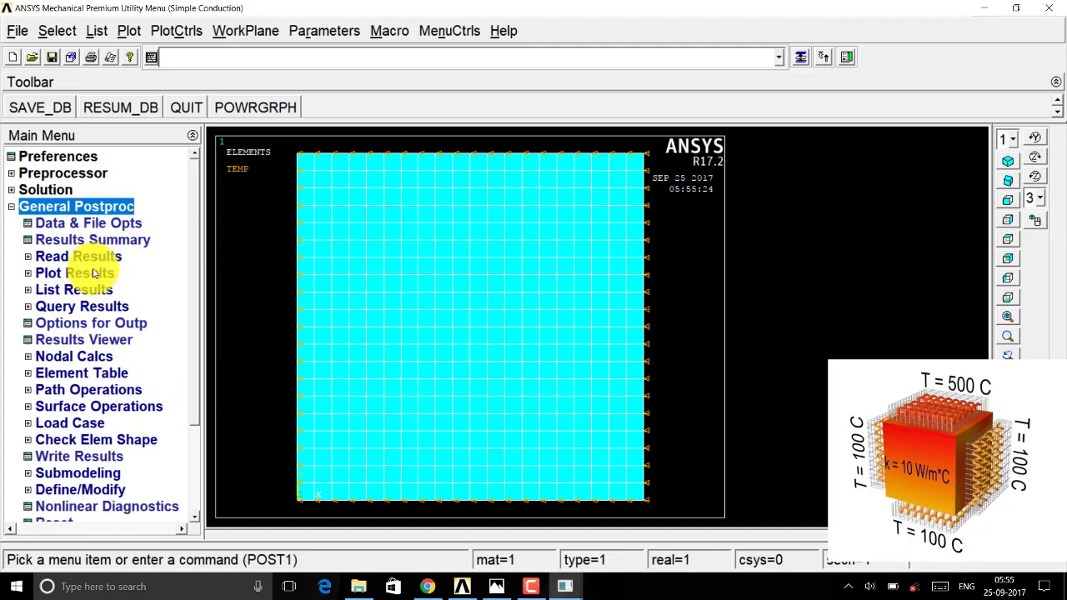
{"action": "left_click", "coordinate": [94, 274]}
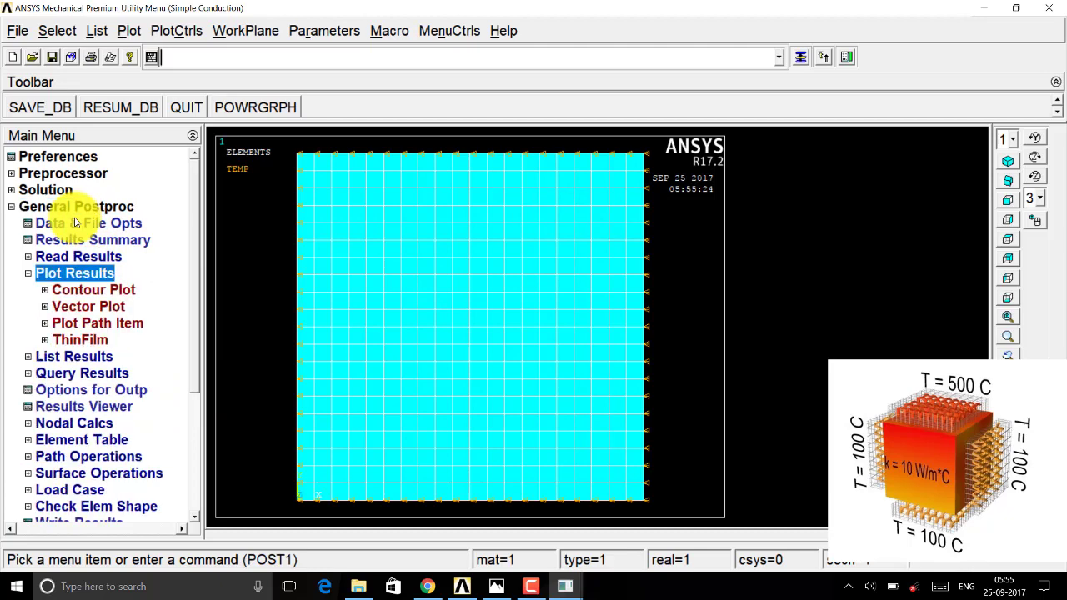
{"action": "left_click", "coordinate": [93, 289]}
{"action": "left_click", "coordinate": [101, 308]}
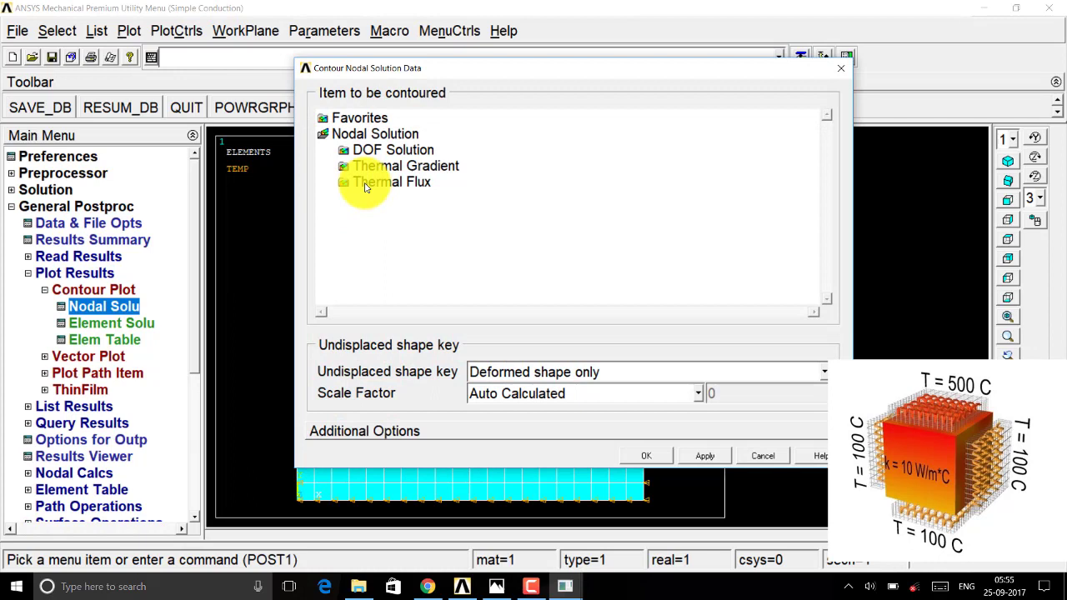
{"action": "left_click", "coordinate": [377, 151]}
{"action": "left_click", "coordinate": [385, 165]}
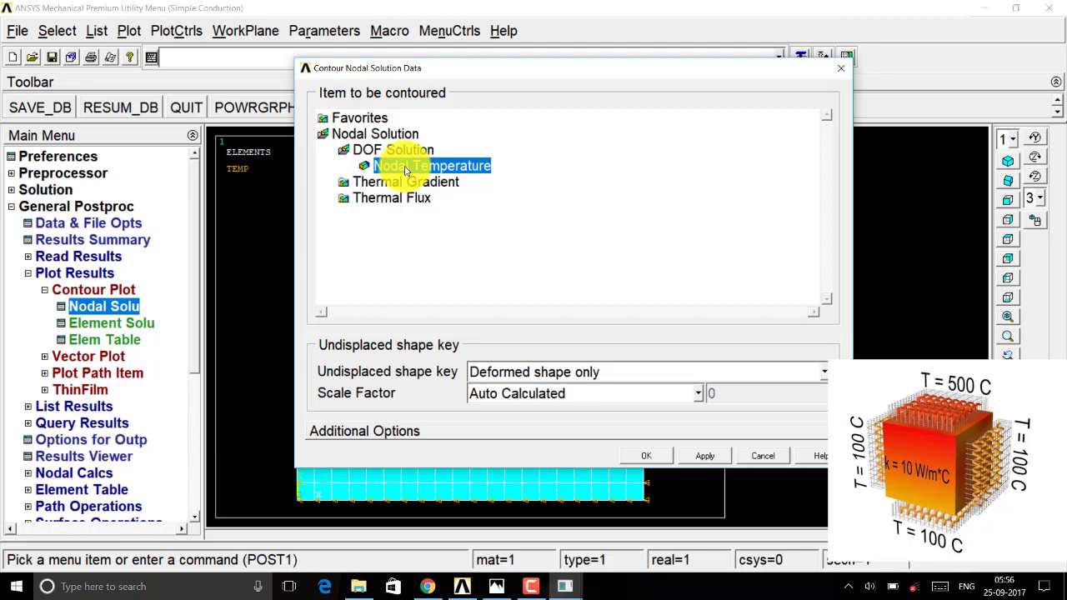
{"action": "left_click", "coordinate": [664, 458]}
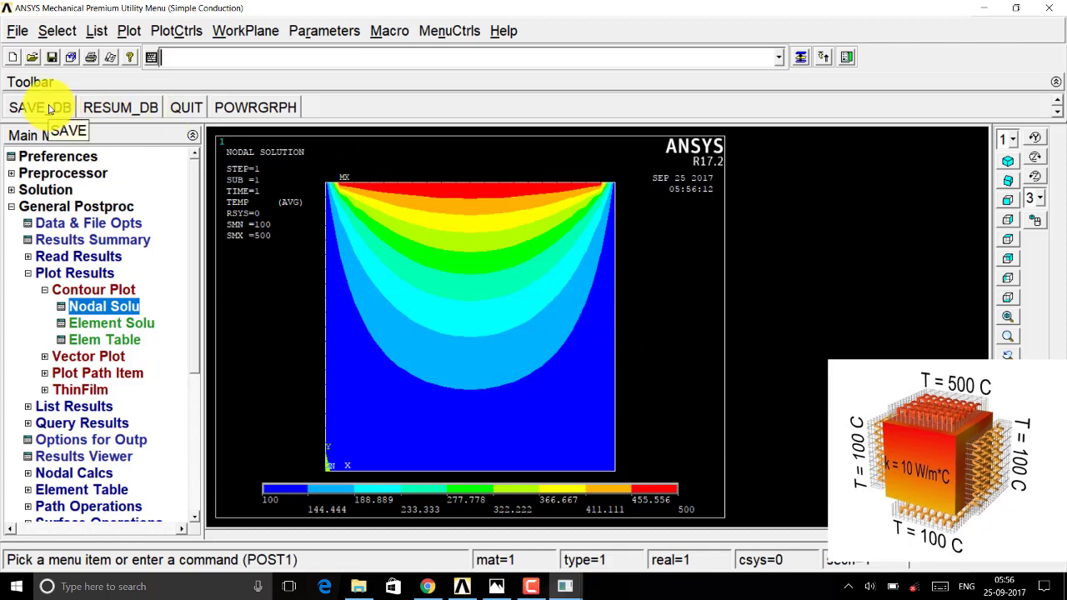
Step: Exit Mechanical APDL with the 'Save Everything' option
{"action": "left_click", "coordinate": [17, 31]}
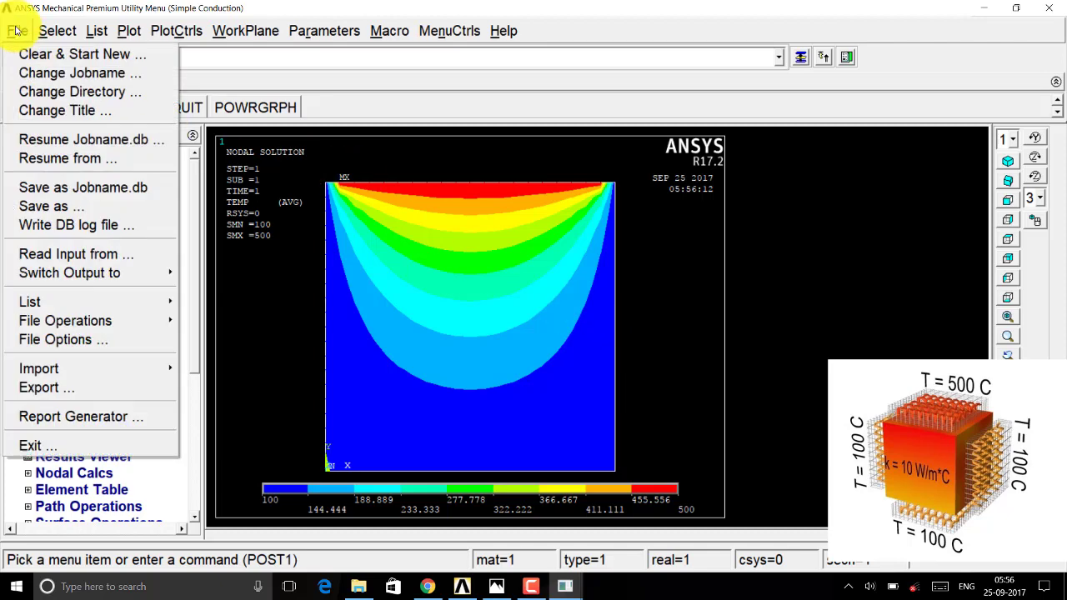
{"action": "left_click", "coordinate": [30, 444]}
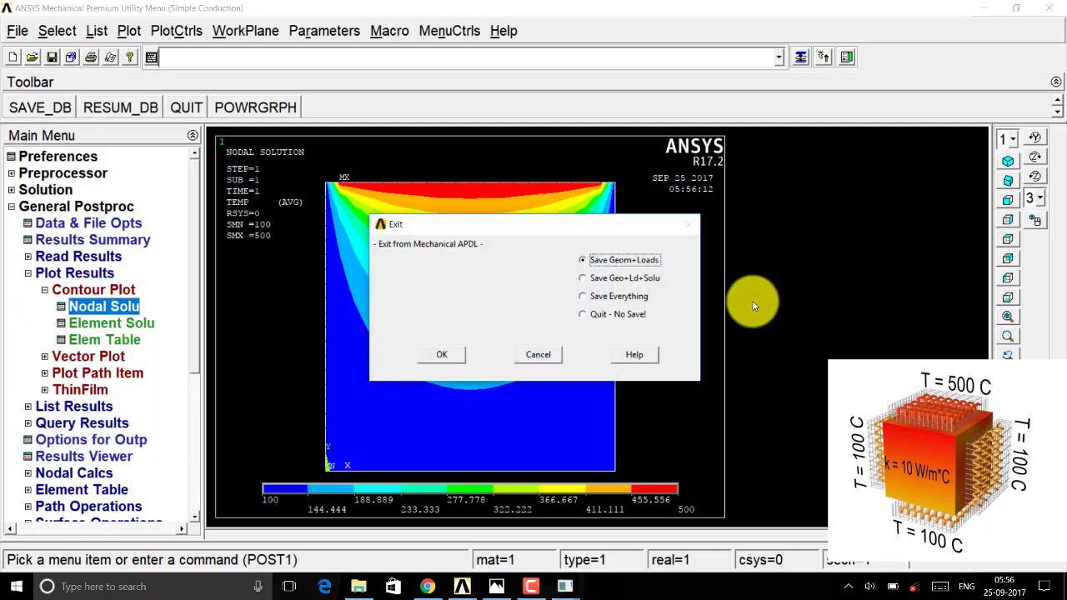
{"action": "left_click", "coordinate": [629, 296]}
{"action": "left_click", "coordinate": [464, 356]}
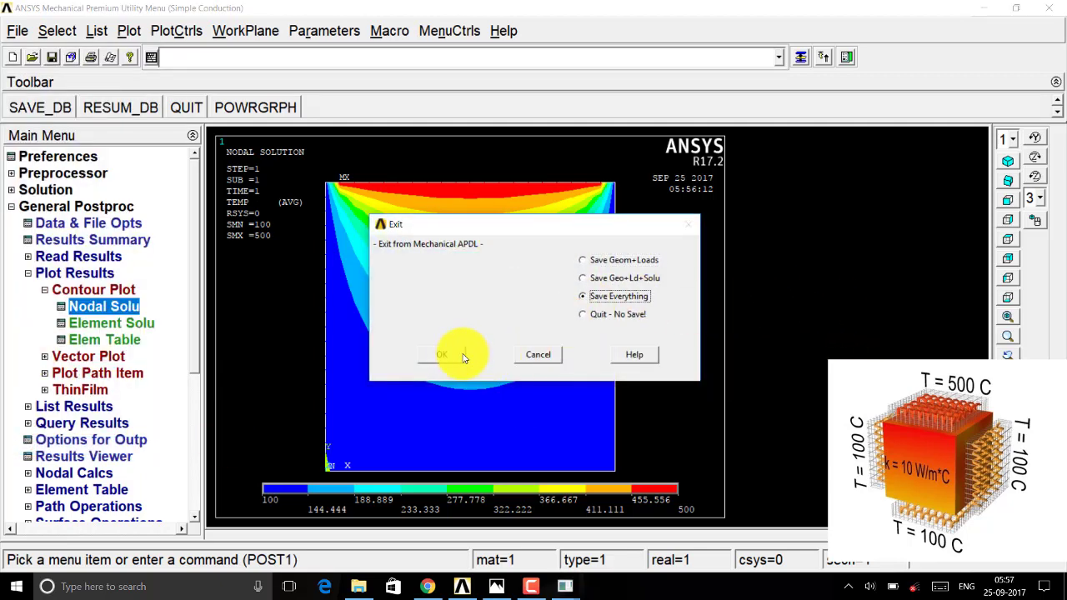